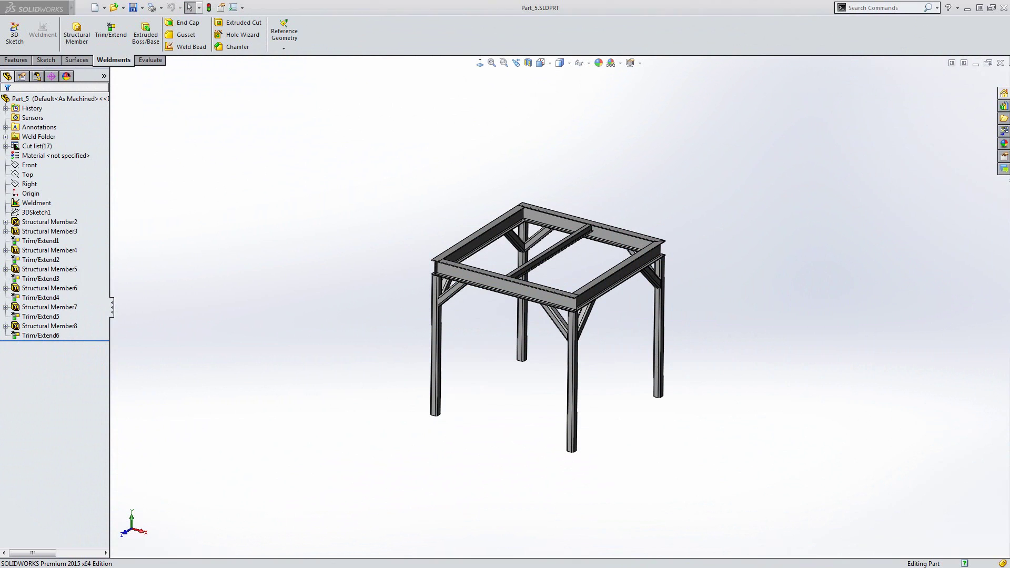
Step: Make a drawing from the Part_5 weldment frame using the draw template
left_click(101, 10)
left_click(116, 30)
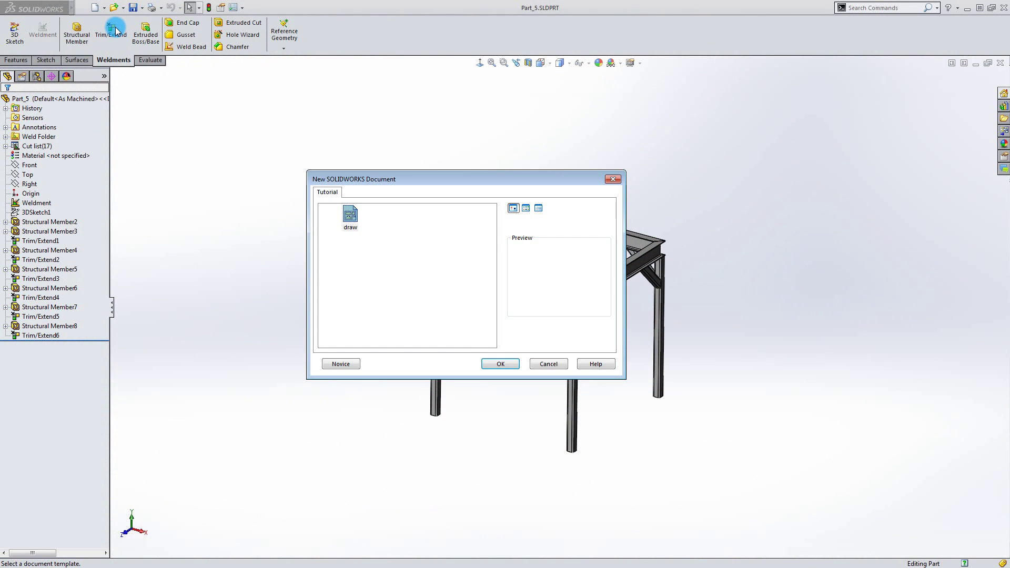
left_click(495, 363)
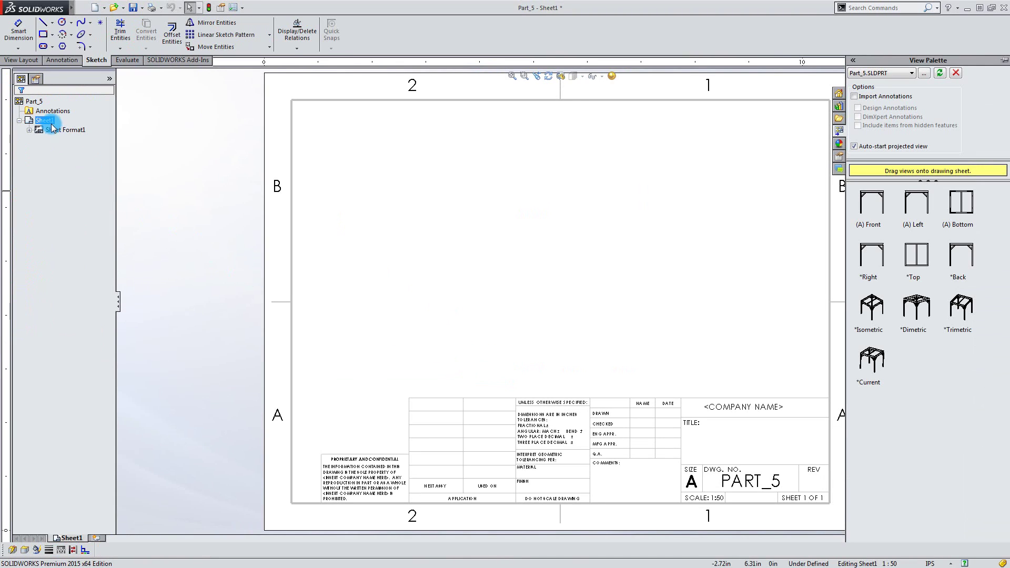
Step: Change Sheet1's properties to the A3 (ISO) sheet size
left_click(48, 121)
right_click(50, 123)
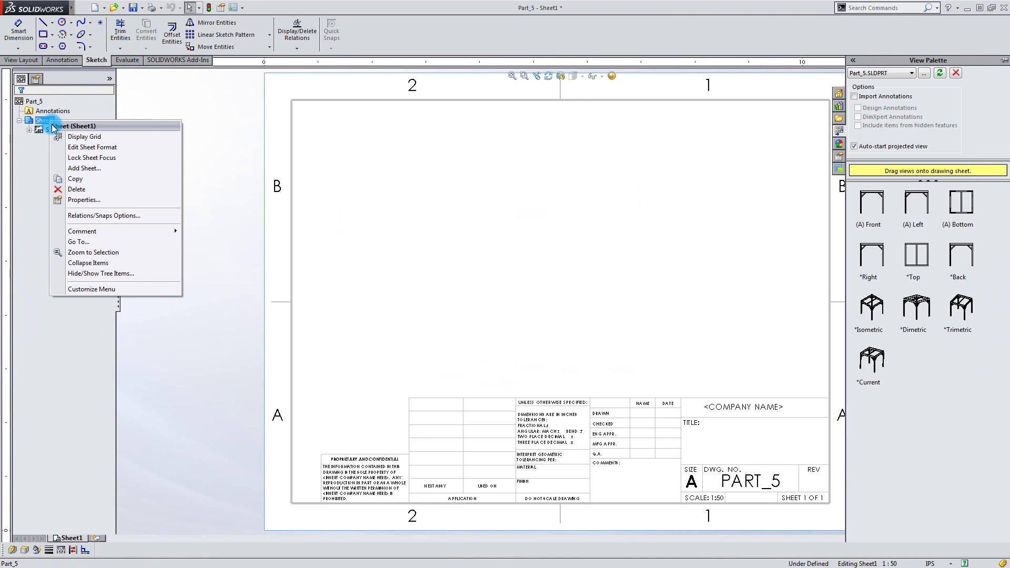
left_click(77, 202)
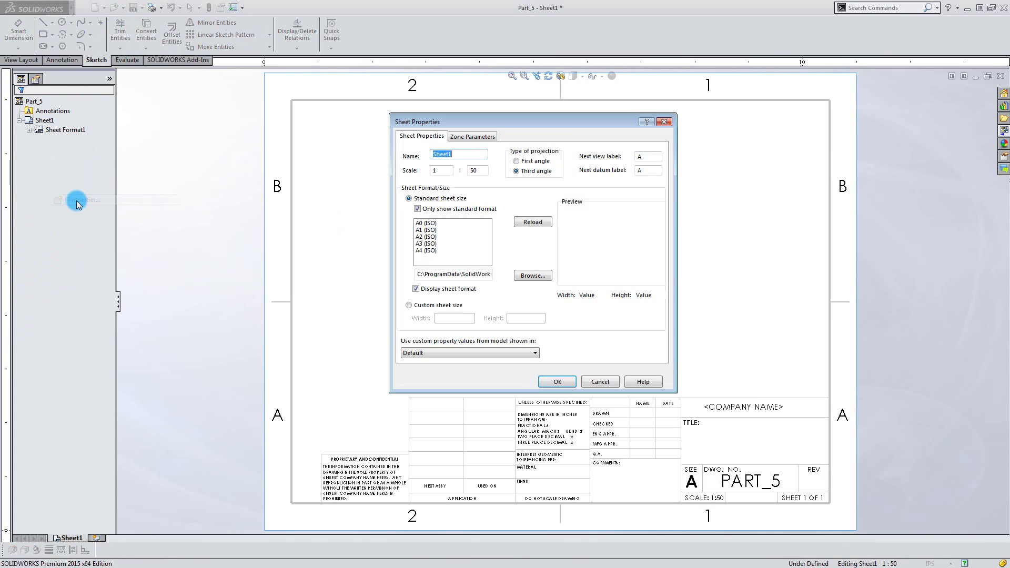
left_click(426, 243)
left_click(555, 382)
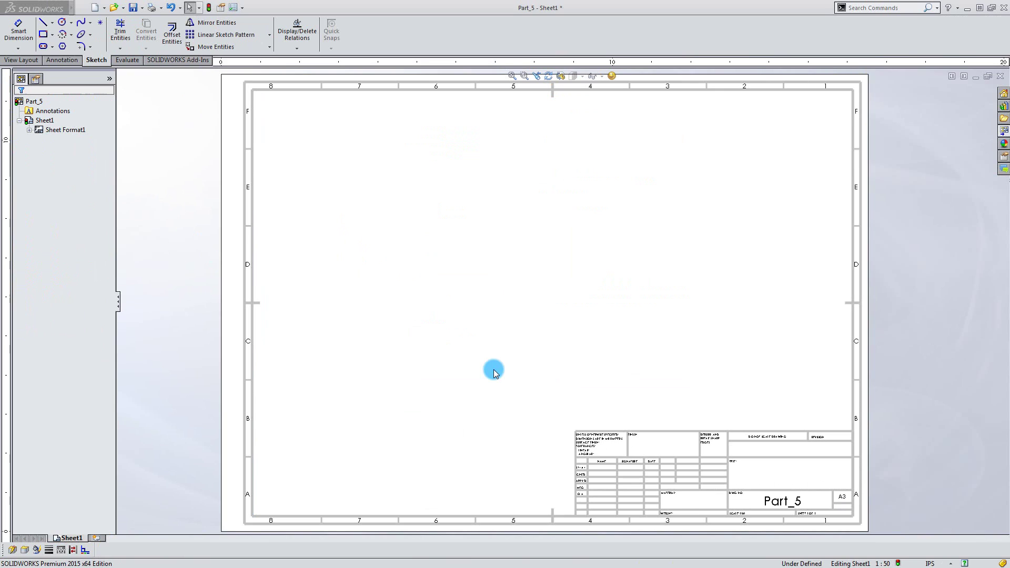
Step: Drag the *Current view from the View Palette onto the sheet's right side at 1:50 scale
left_click(1004, 134)
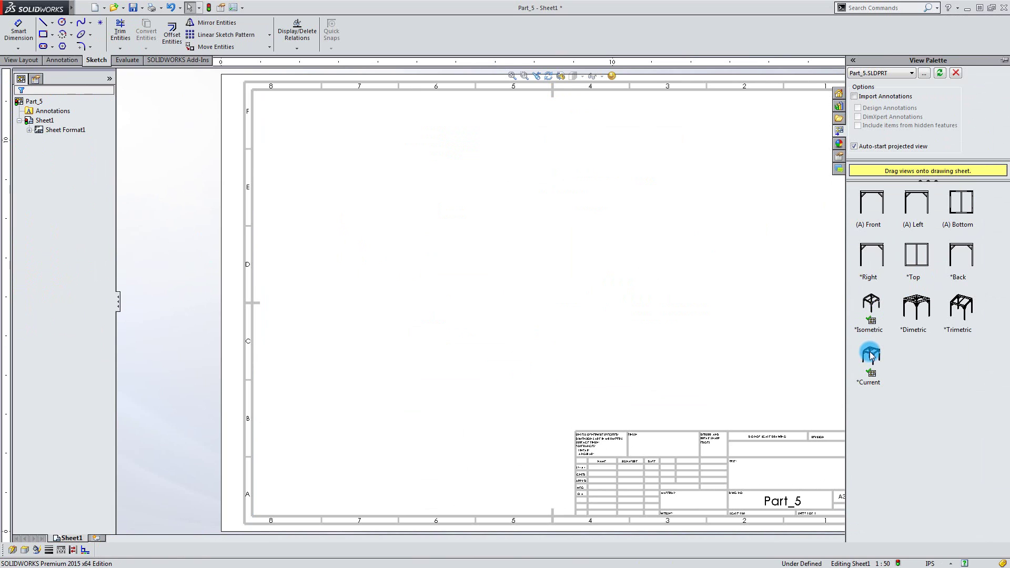
left_click_drag(871, 357, 727, 348)
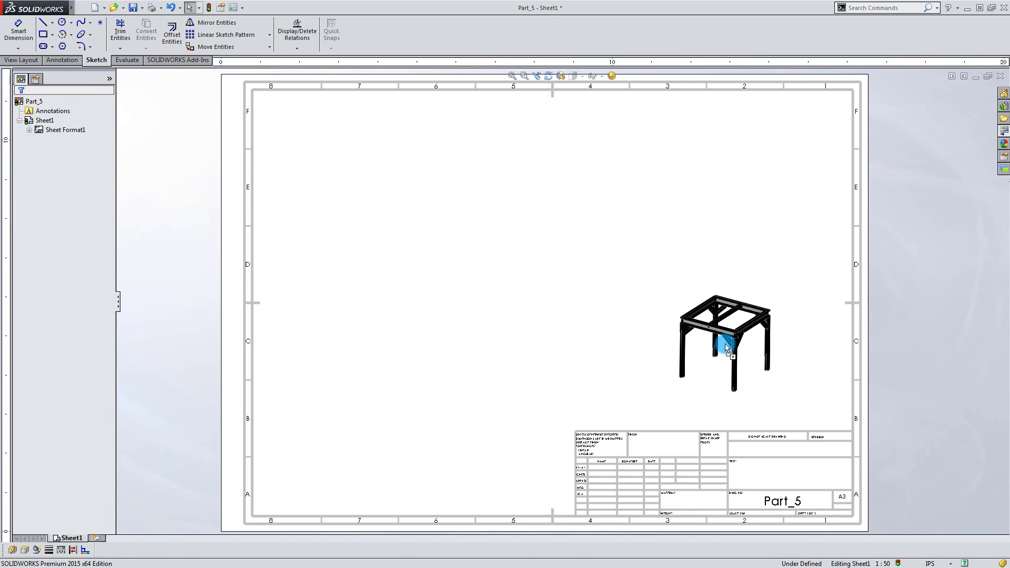
left_click_drag(726, 347, 725, 345)
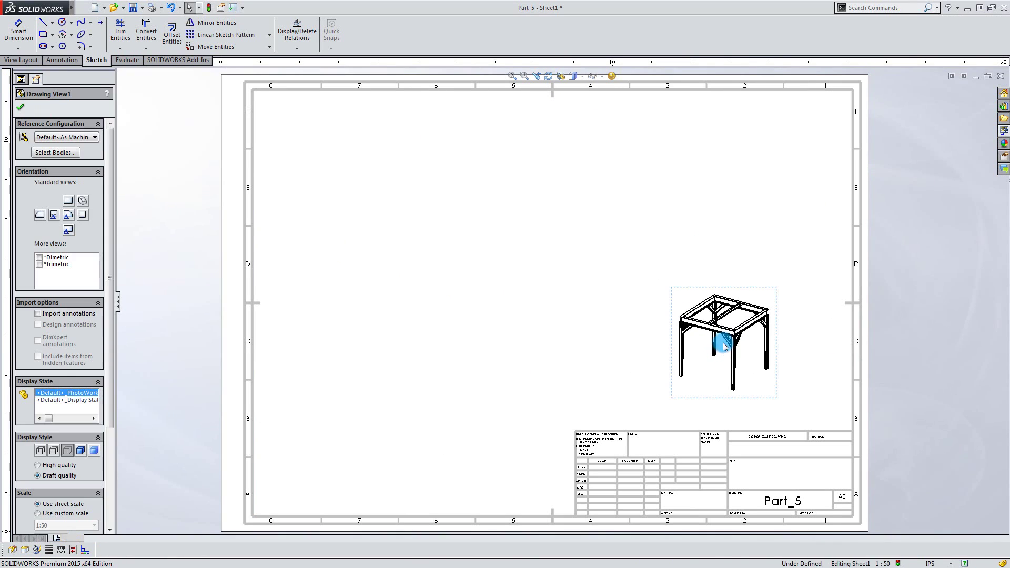
mouse_move(36, 8)
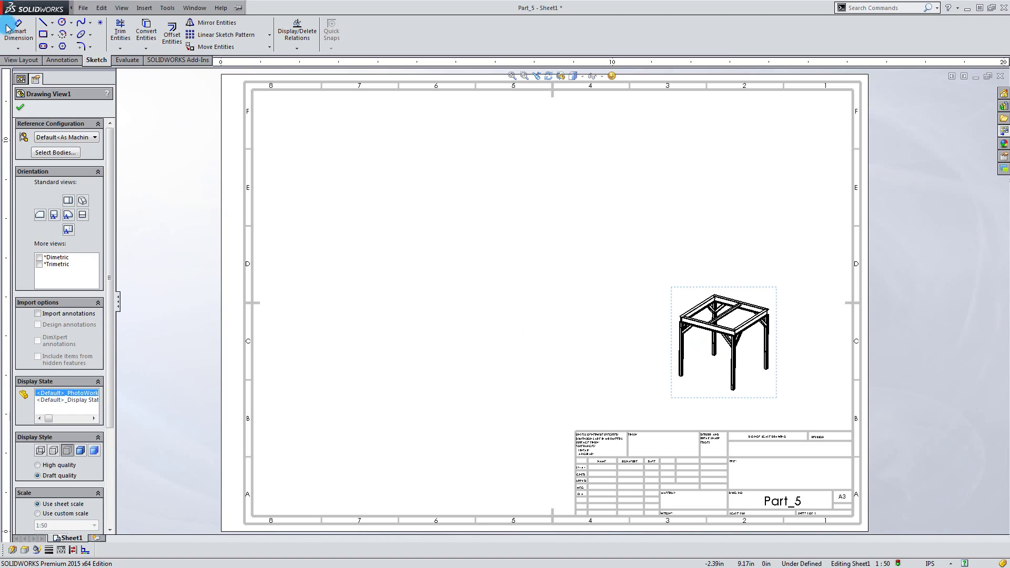
left_click(19, 109)
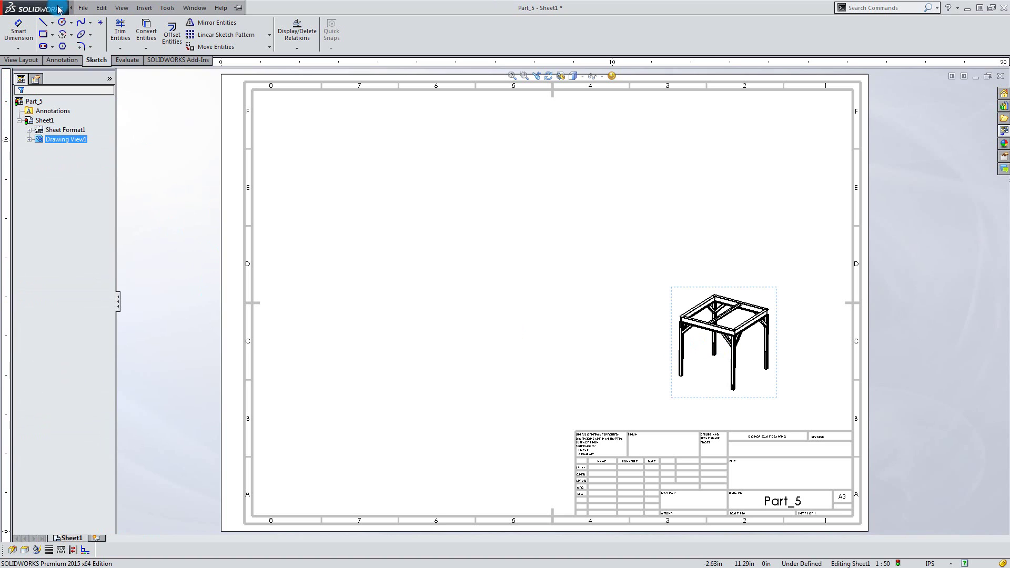
Step: Insert a weldment cut list table via Insert > Tables > Weldment Cut List
left_click(145, 9)
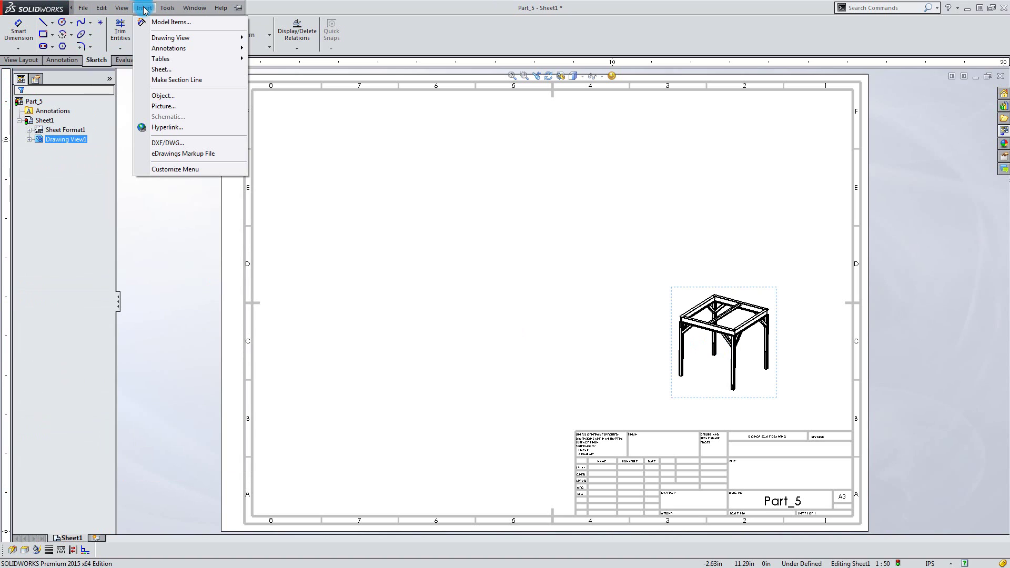
left_click(176, 61)
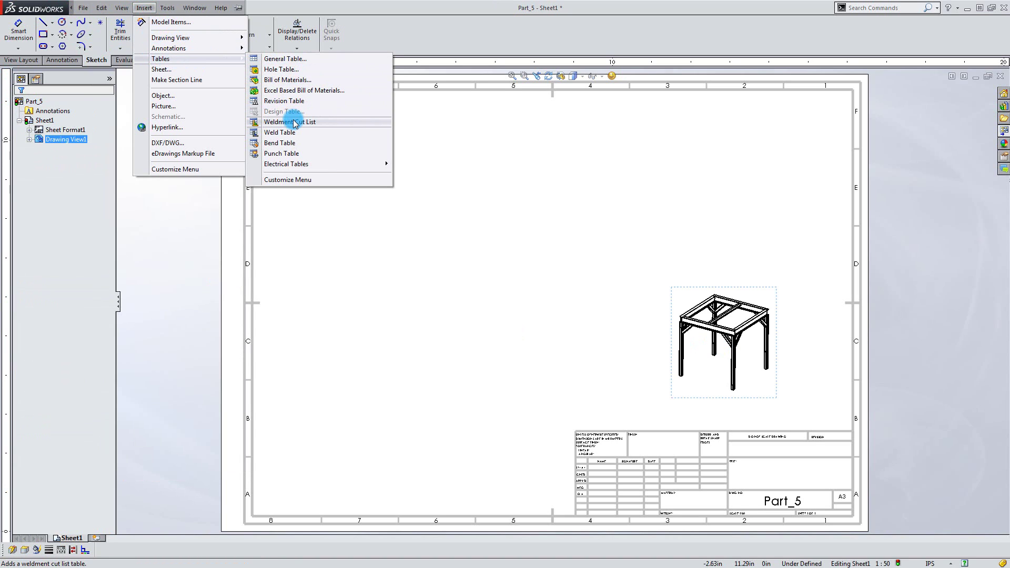
left_click(327, 127)
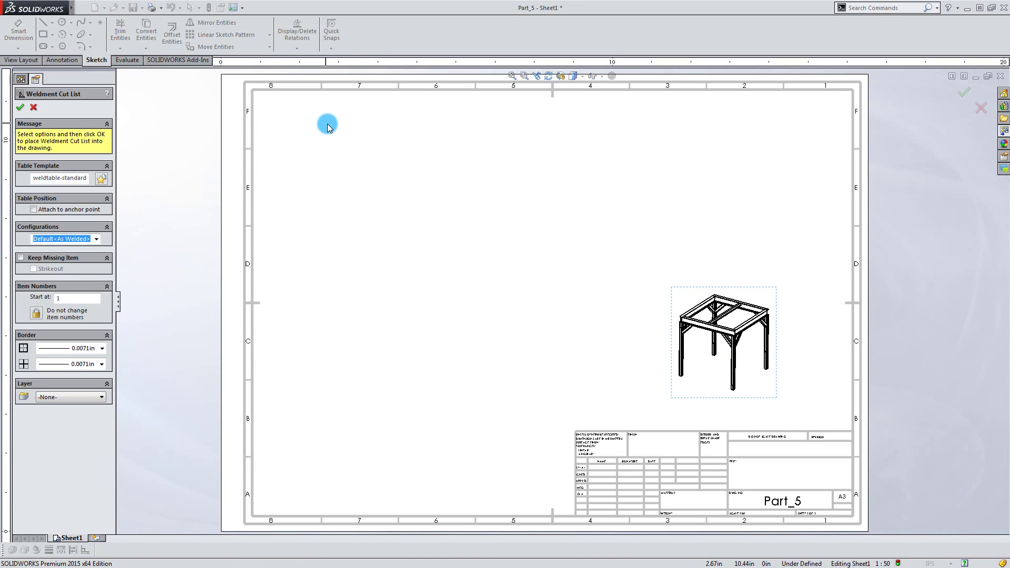
Step: Place the cut list table at the sheet's top-left corner, then select it
left_click(19, 111)
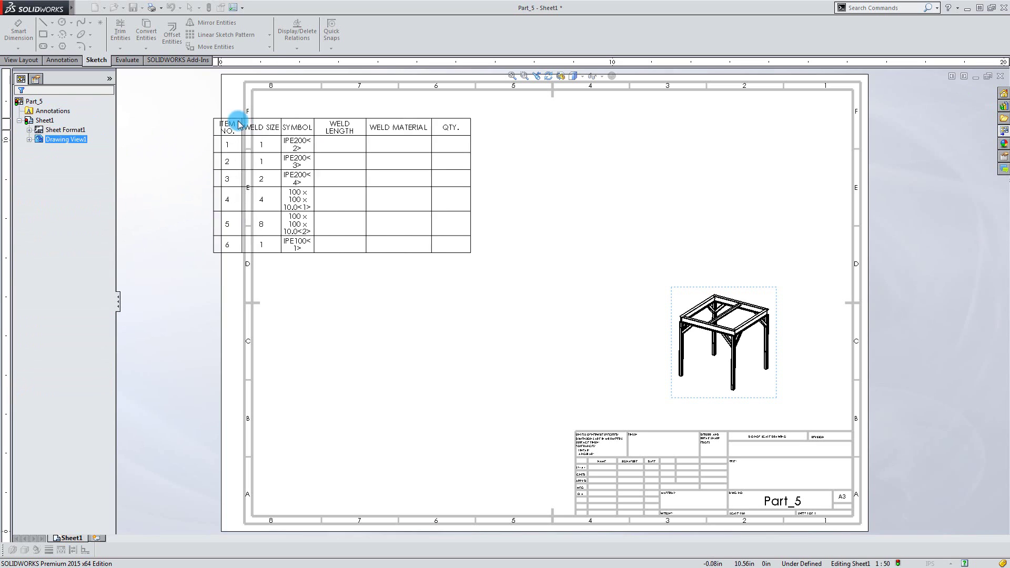
left_click(260, 101)
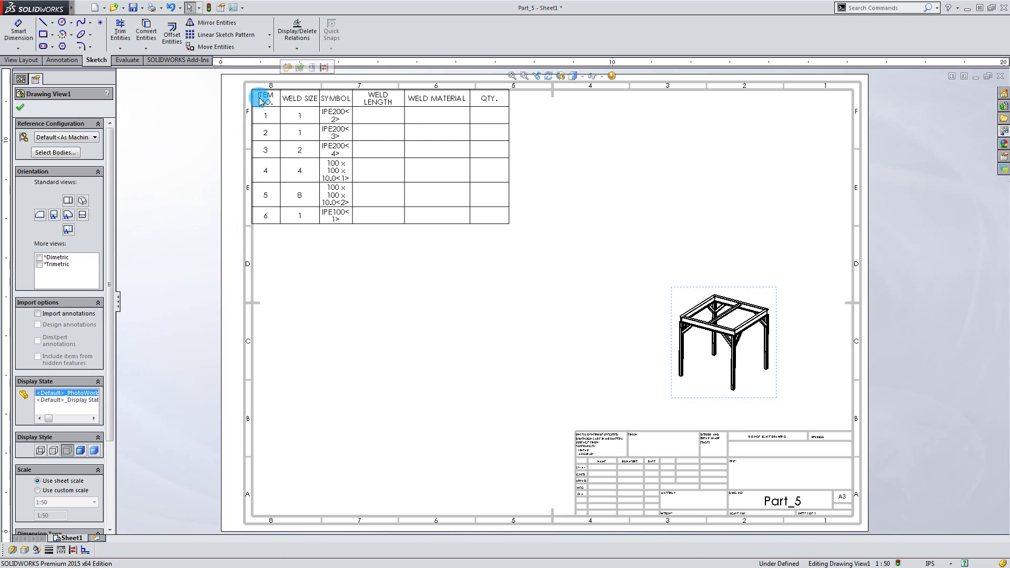
left_click(193, 186)
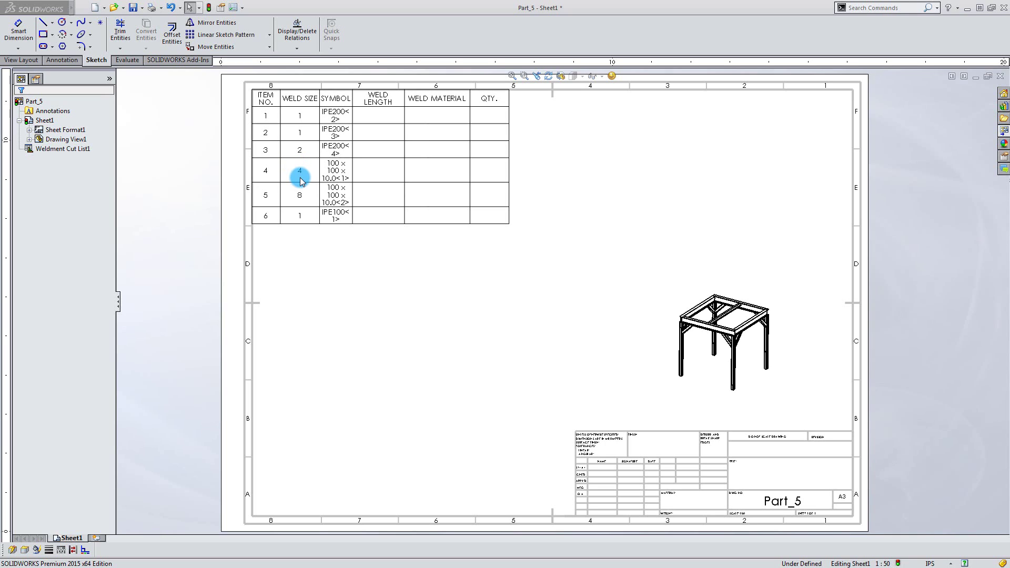
left_click(296, 104)
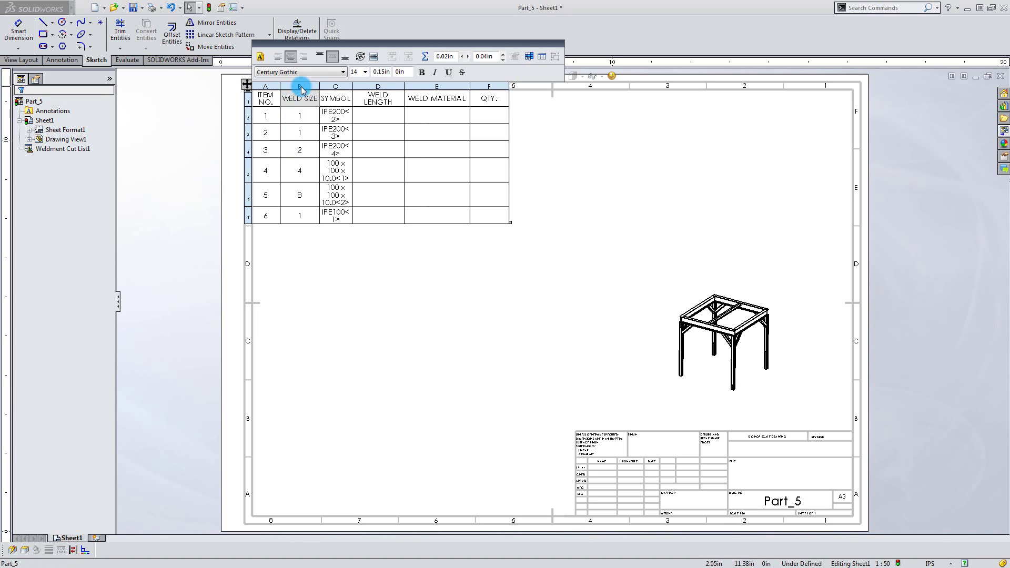
Step: Change column B (WELD SIZE) to show the QUANTITY cut list property
left_click(300, 87)
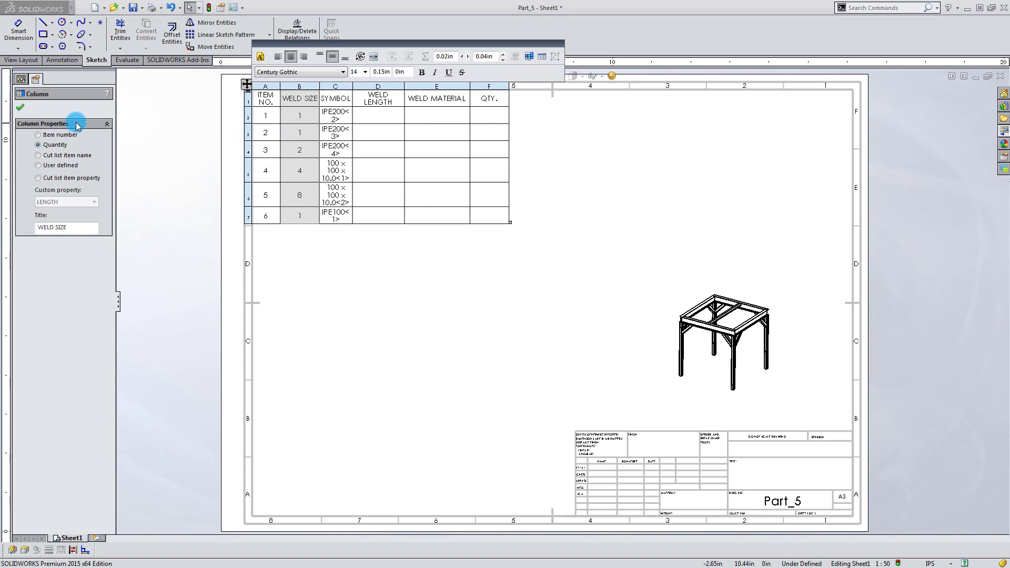
left_click(38, 179)
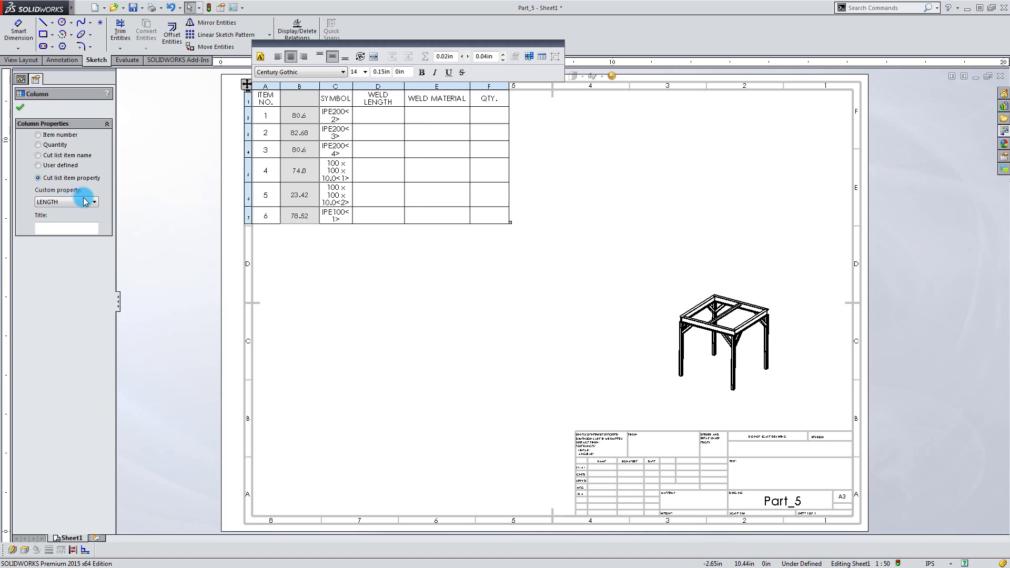
left_click(94, 204)
left_click(93, 205)
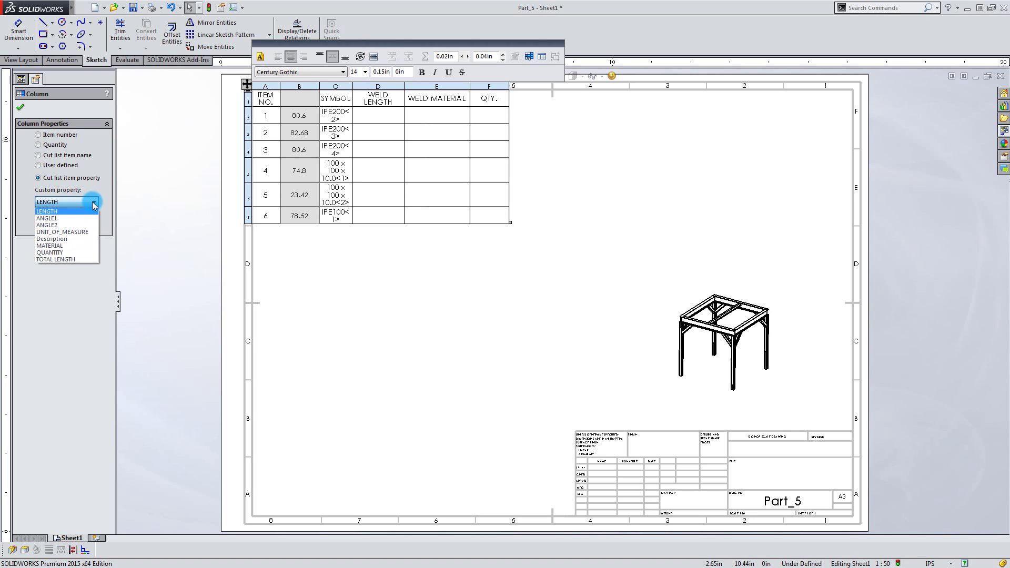
left_click(74, 253)
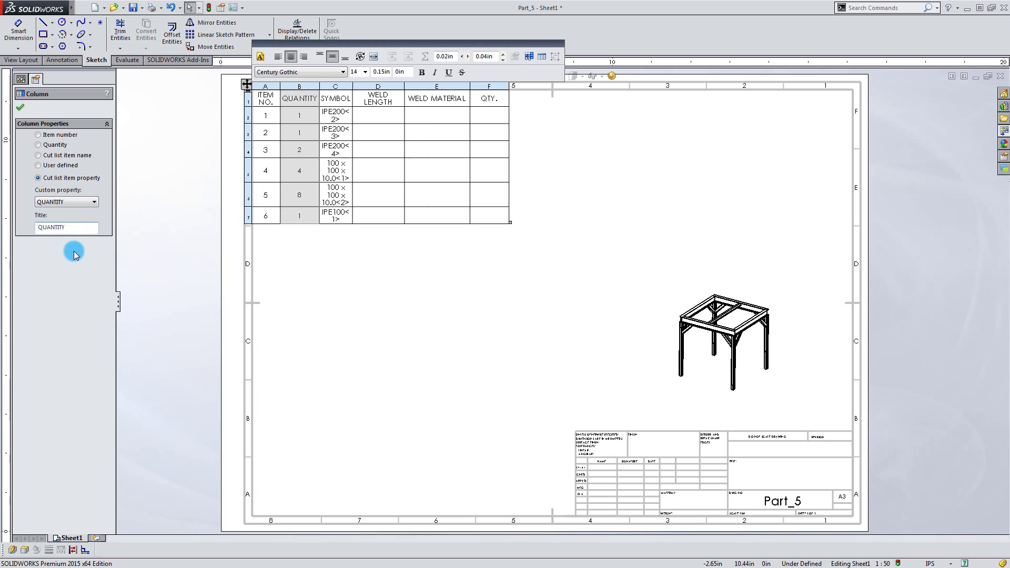
Step: Change column C (SYMBOL) to show the Description cut list property
left_click(342, 88)
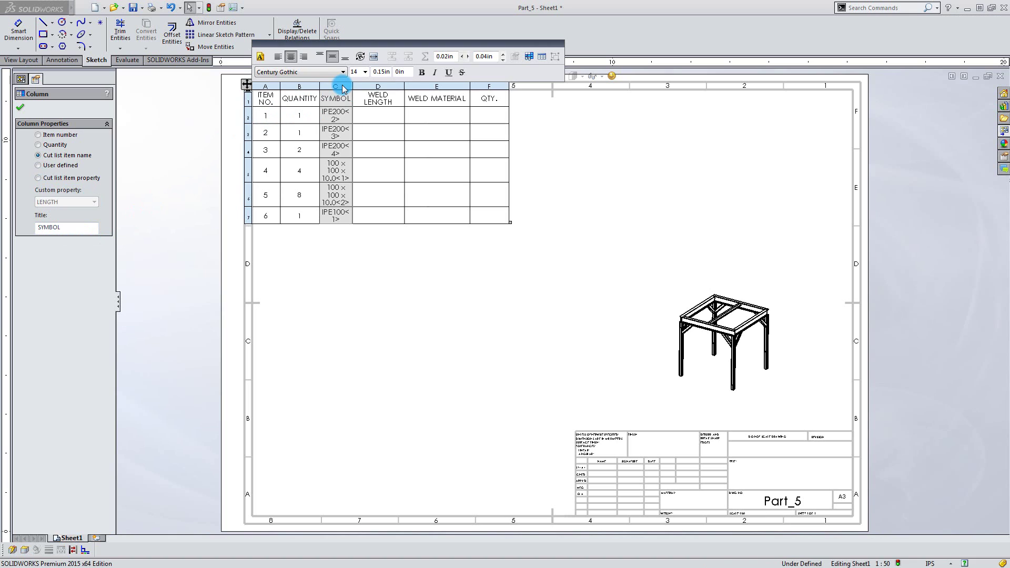
left_click(38, 179)
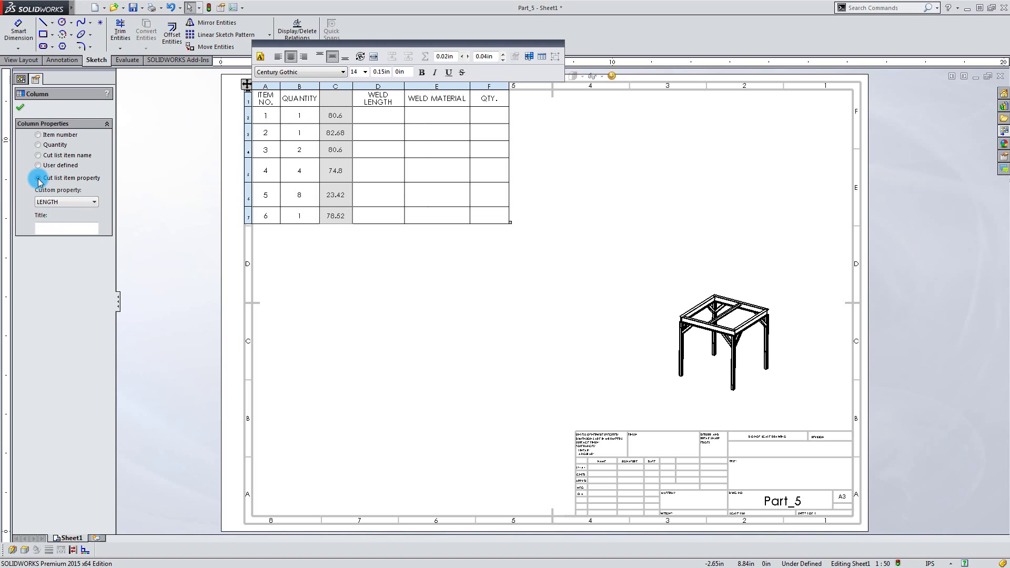
left_click(88, 204)
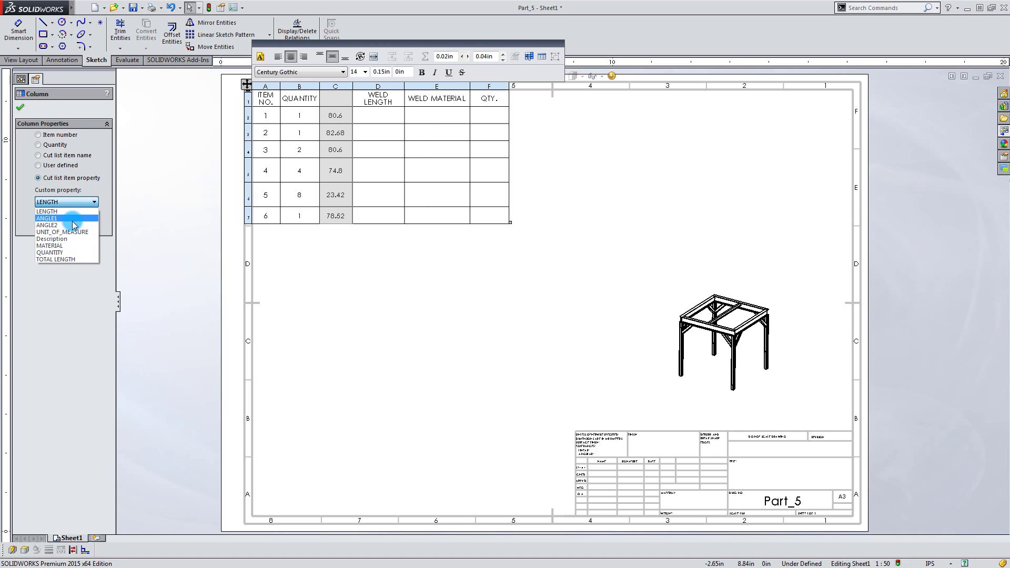
left_click(67, 238)
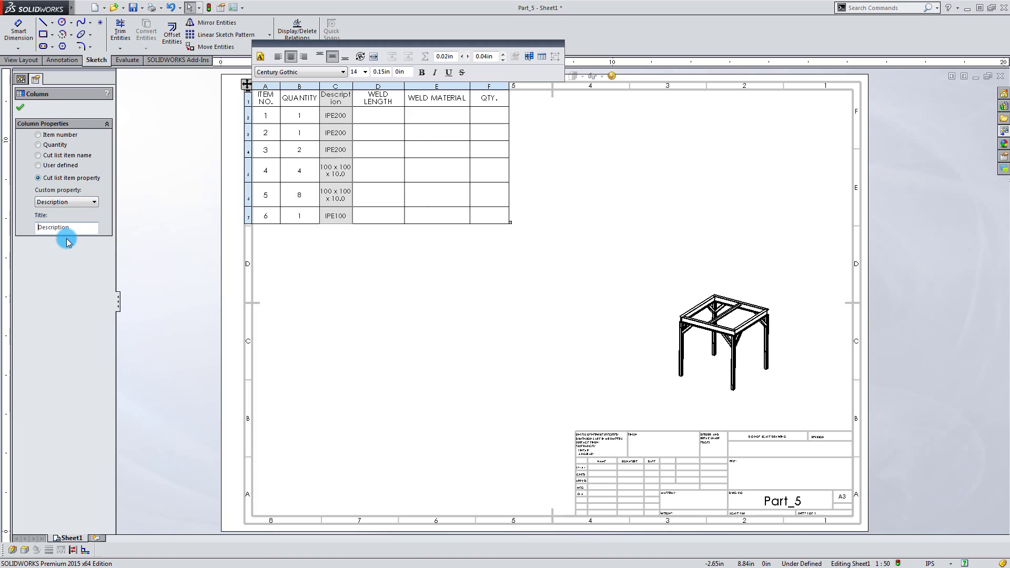
Step: Change column D (WELD LENGTH) to show the LENGTH cut list property
left_click(387, 89)
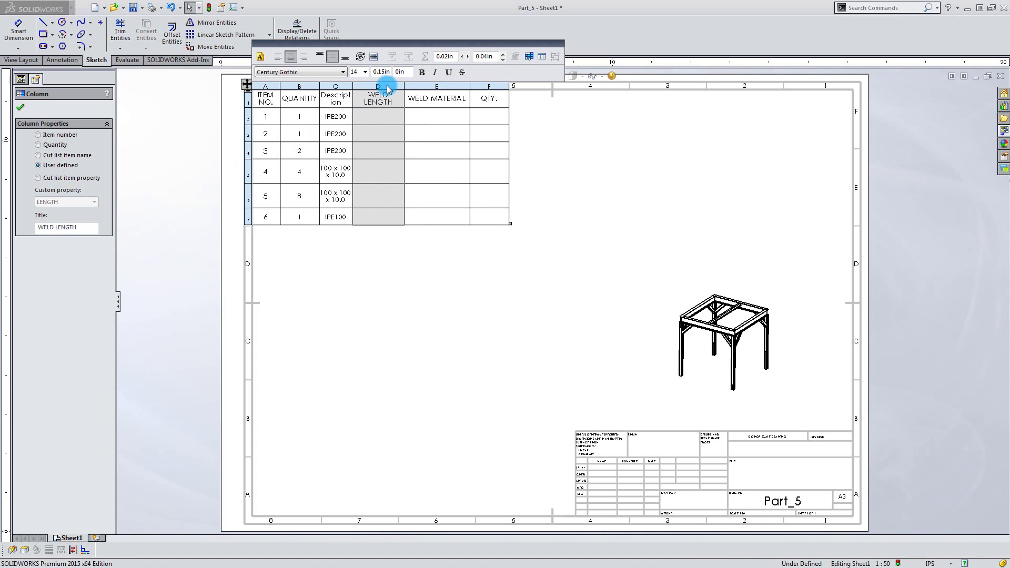
left_click(38, 178)
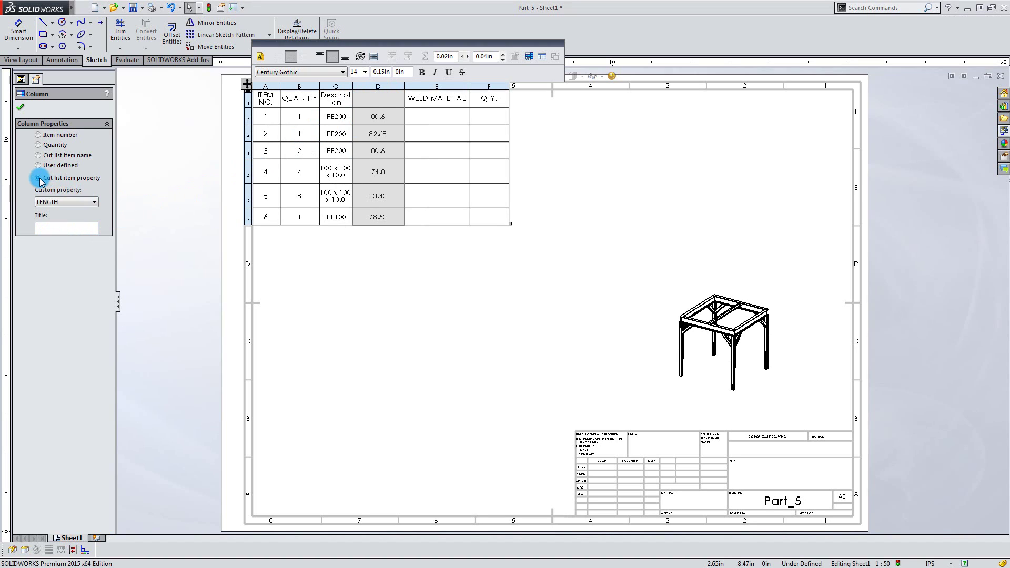
left_click(76, 204)
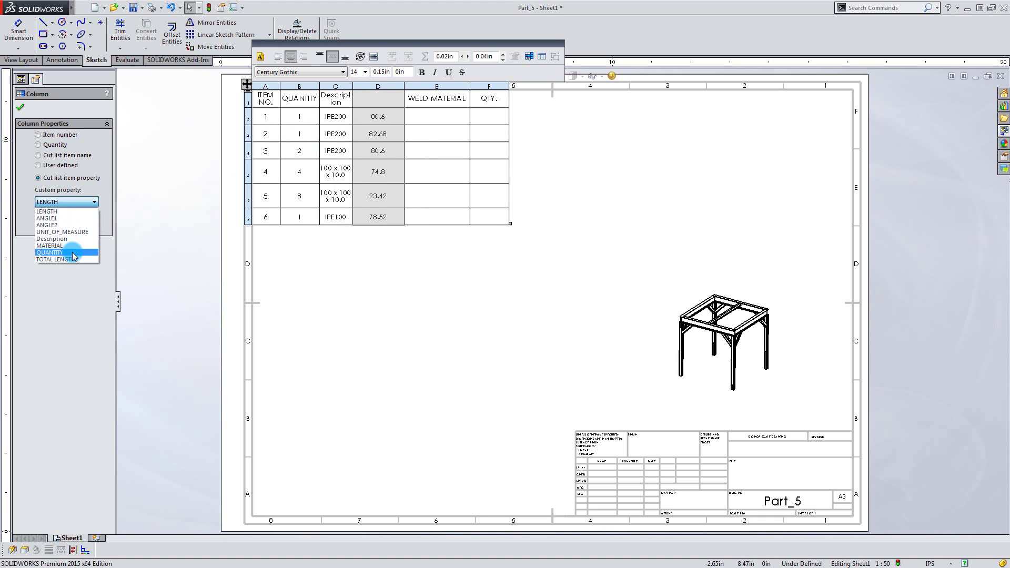
left_click(67, 212)
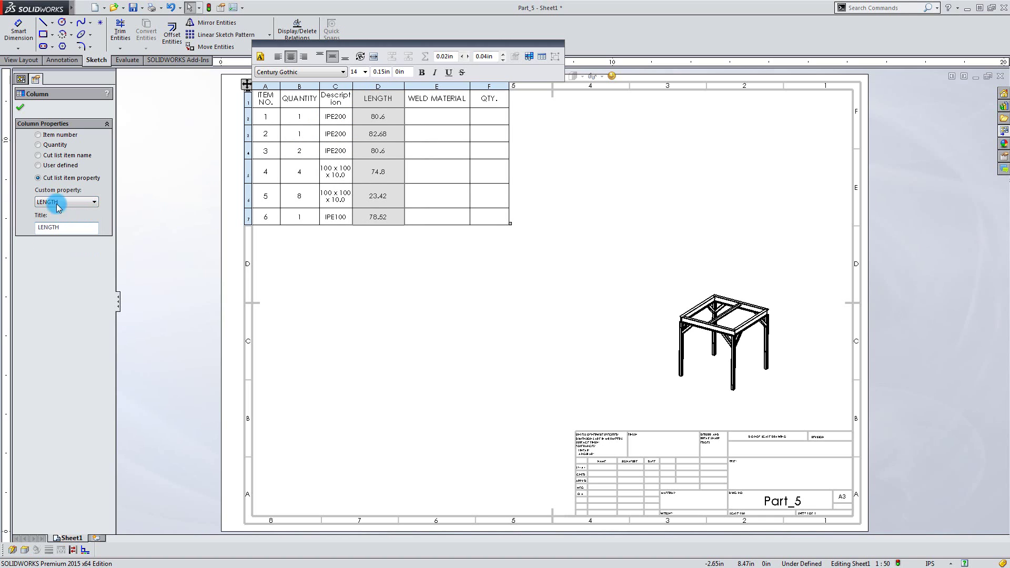
left_click(22, 112)
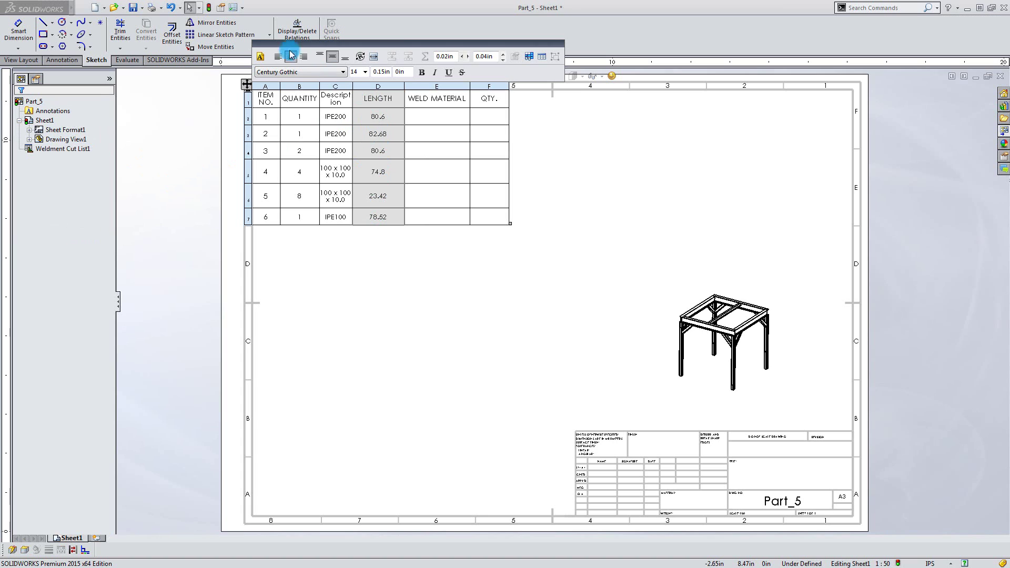
Step: Set the drawing's document units to MMGS (millimetre, gram, second)
left_click(236, 10)
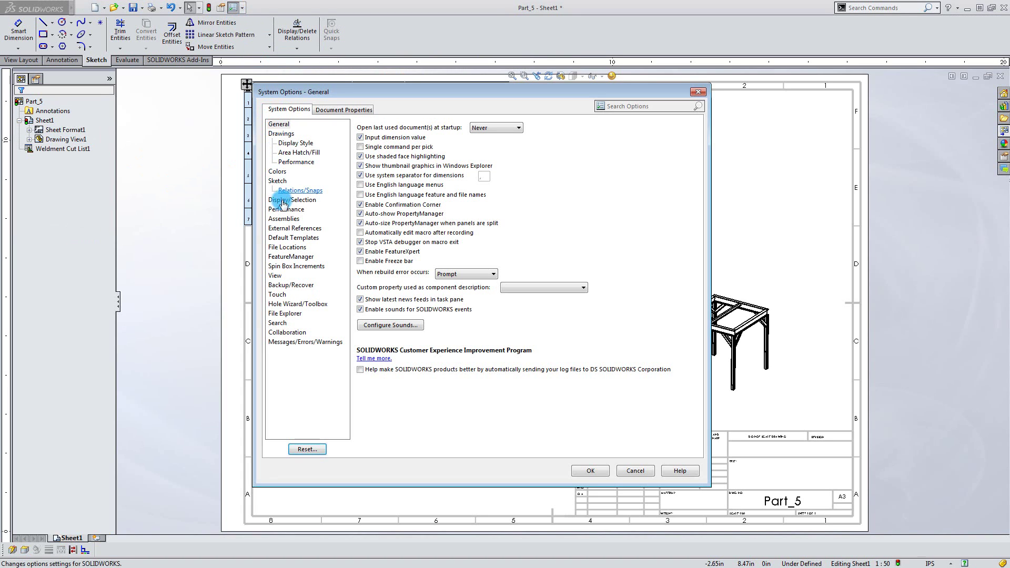
left_click(323, 108)
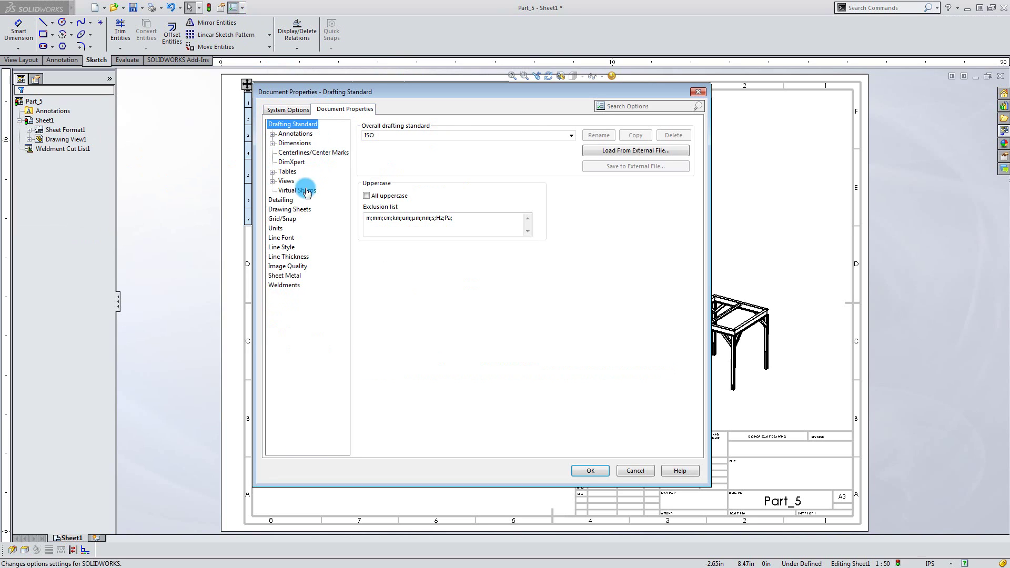
left_click(281, 228)
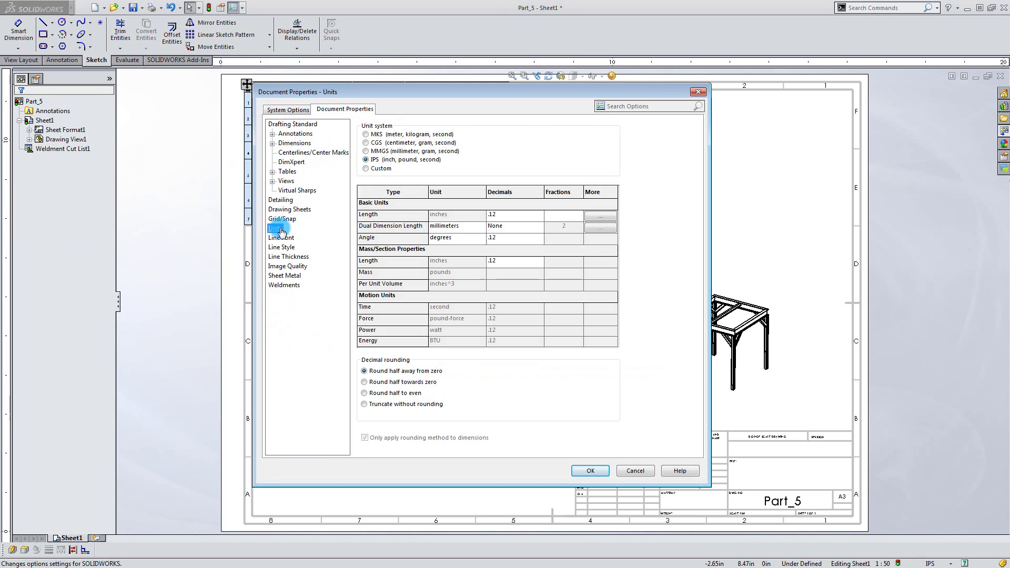
left_click(365, 152)
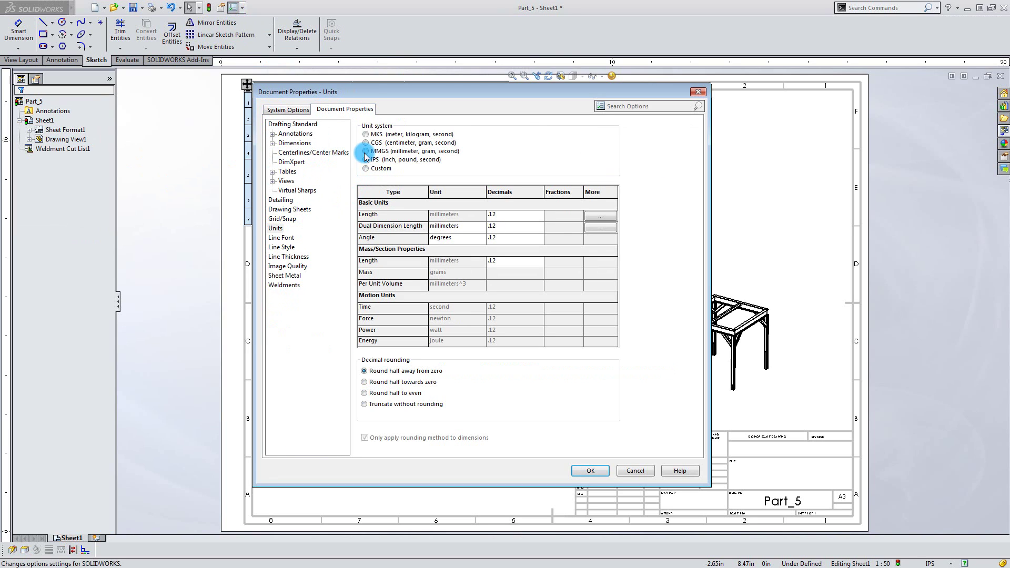
left_click(592, 470)
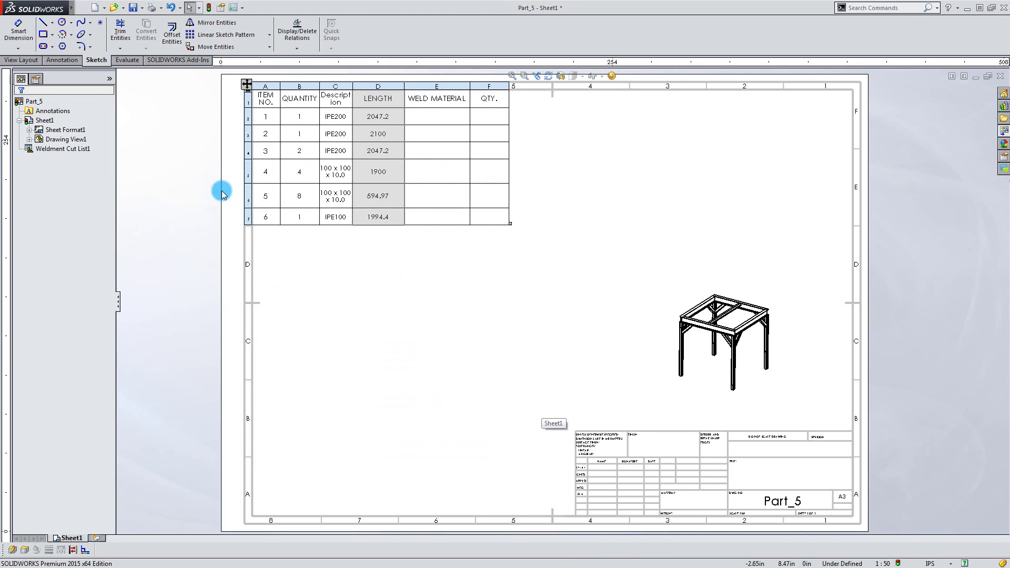
Step: Change column E (WELD MATERIAL) to show the ANGLE1 cut list property
left_click(442, 89)
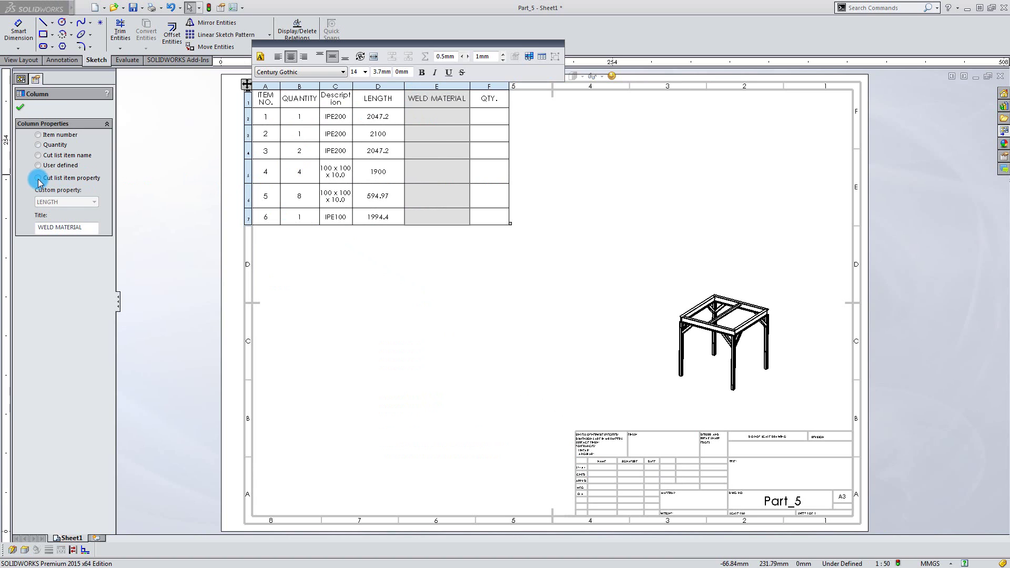
left_click(39, 180)
left_click(67, 202)
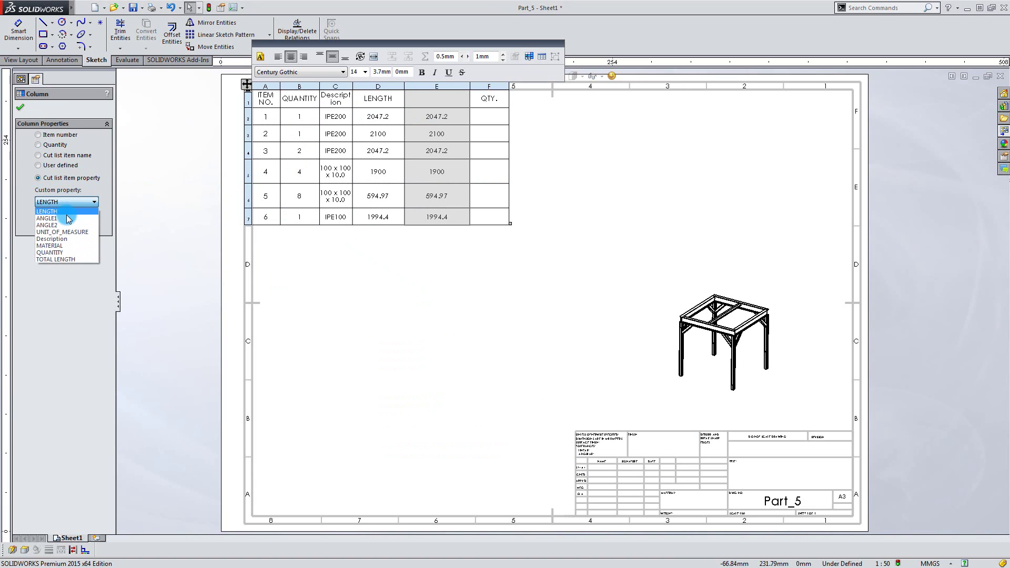
left_click(67, 218)
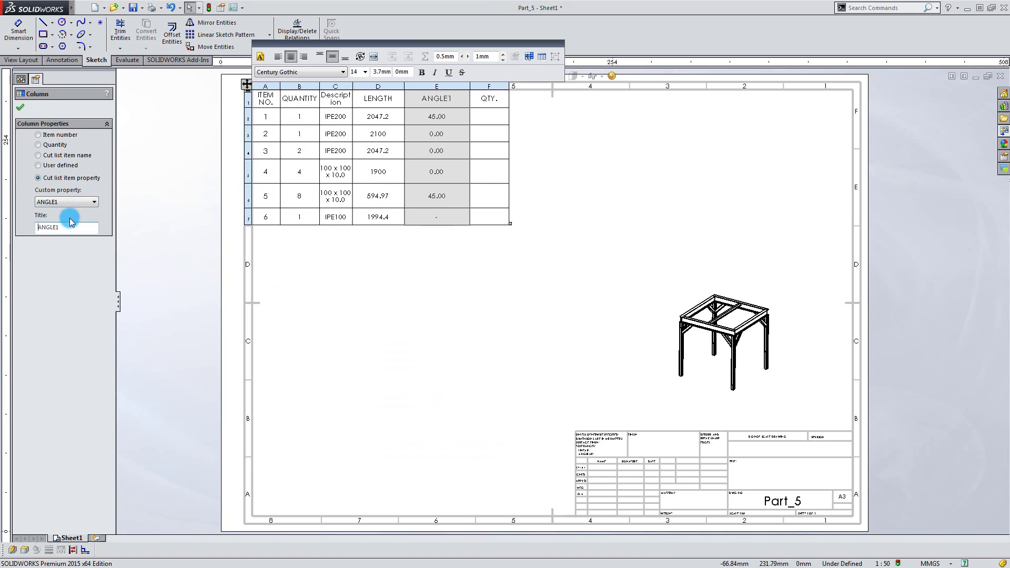
Step: Change column F (QTY.) to show the ANGLE2 cut list property
left_click(485, 87)
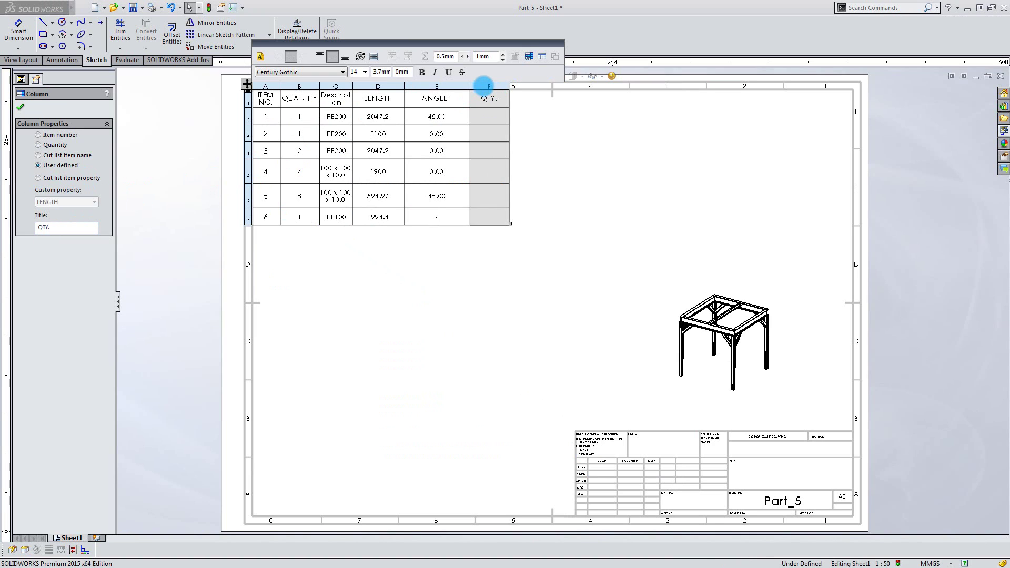
left_click(39, 178)
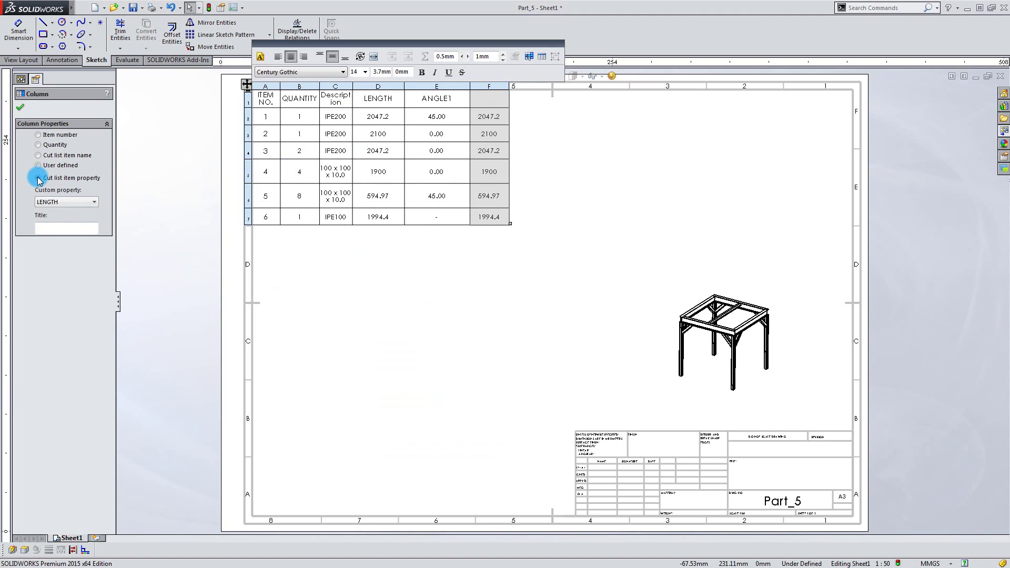
left_click(60, 202)
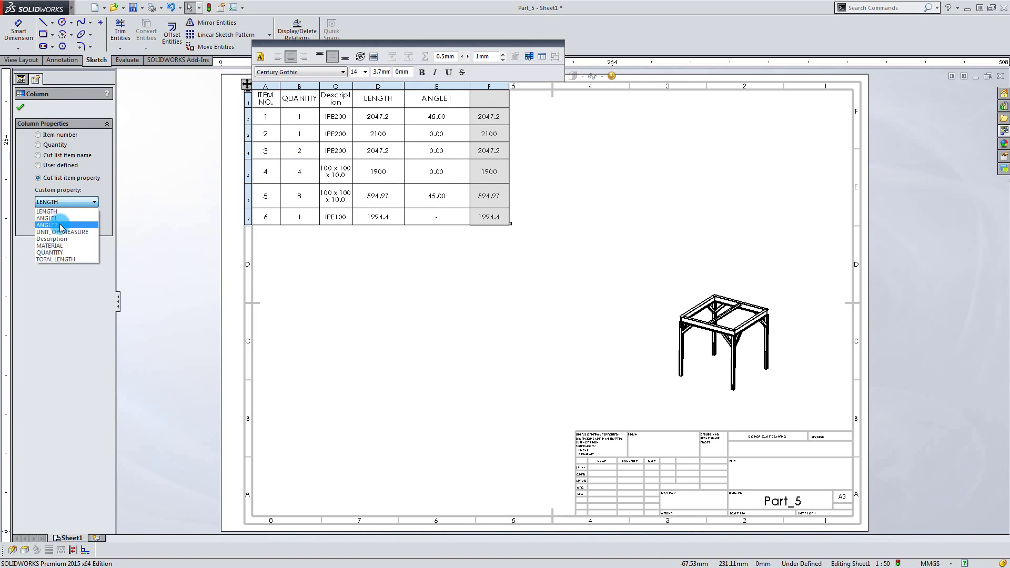
left_click(60, 226)
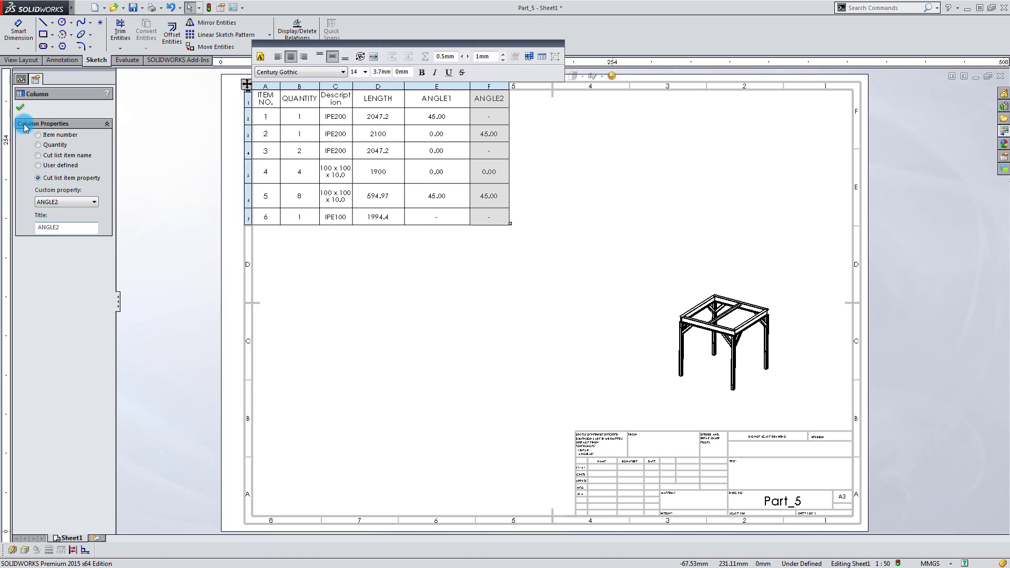
left_click(19, 107)
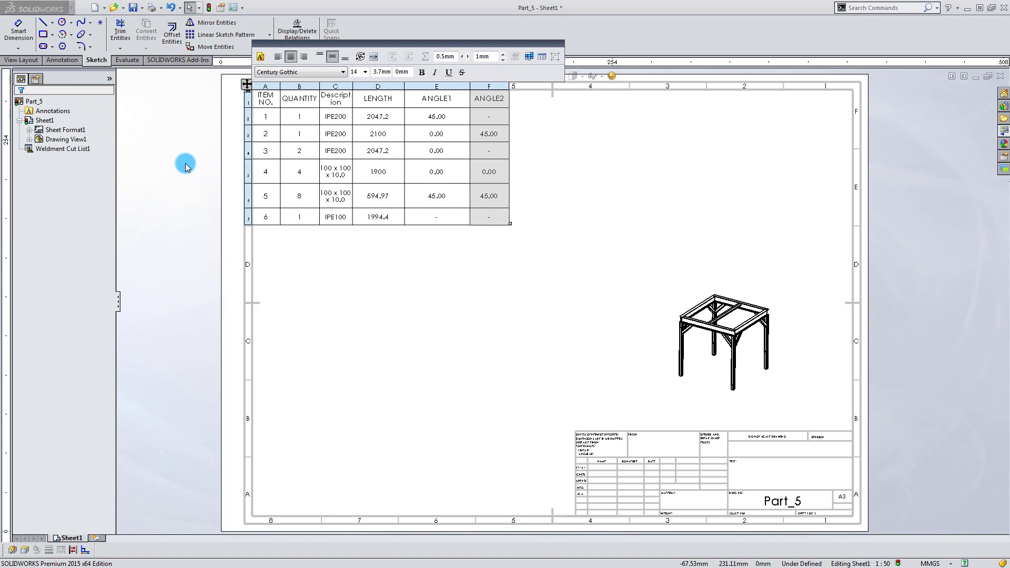
Step: Auto-fit column C so Description profiles like 100 x 100 x 10.0 fit on one line
double_click(353, 88)
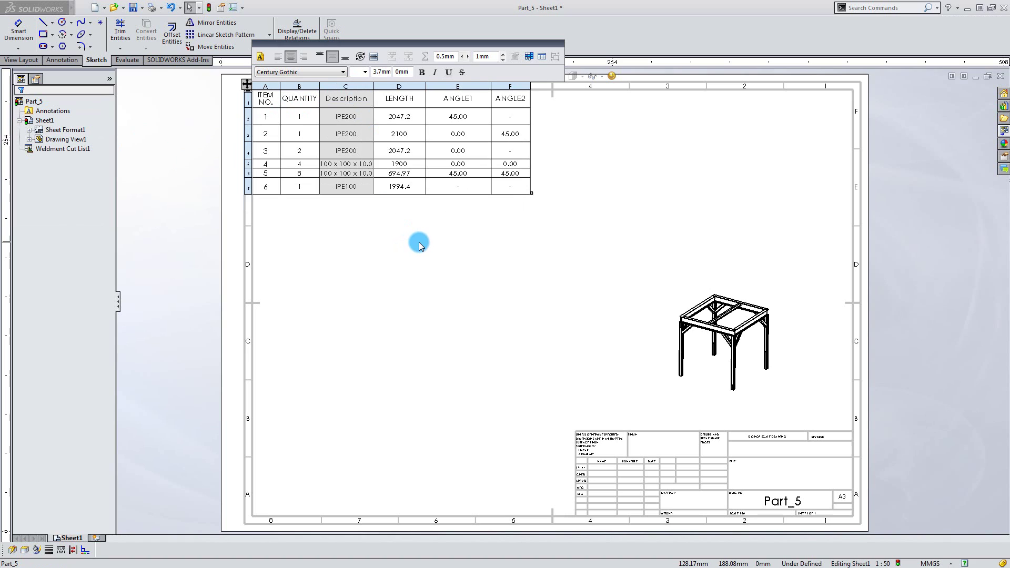
left_click(522, 90)
Step: Insert a MATERIAL cut list property column to the right of ANGLE2
right_click(521, 90)
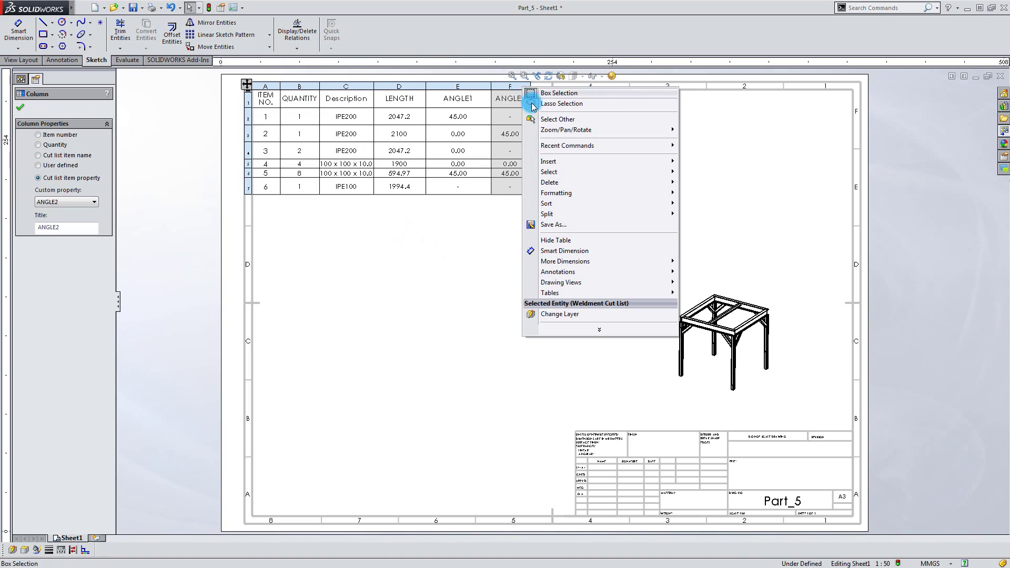
mouse_move(600, 161)
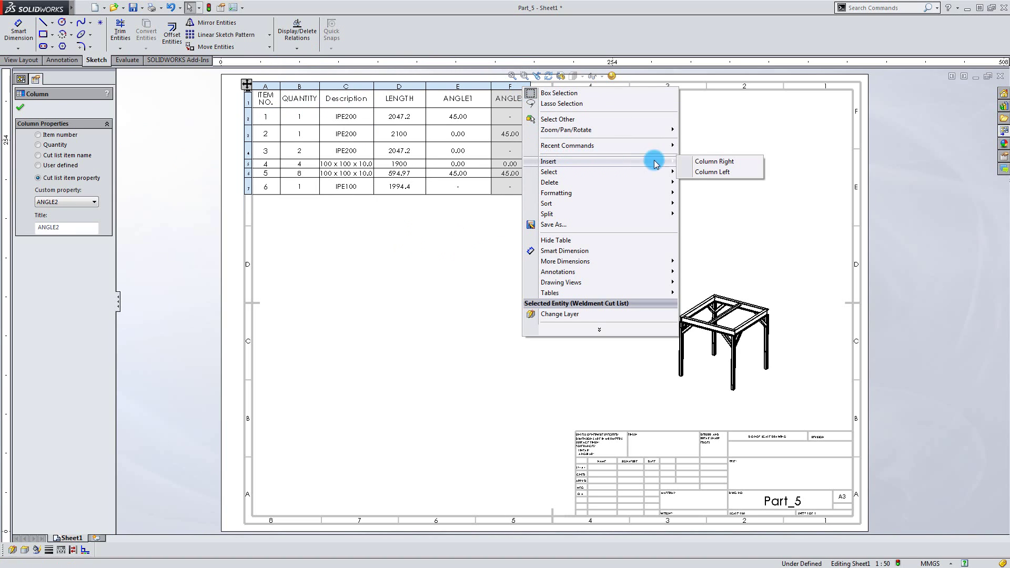
left_click(710, 162)
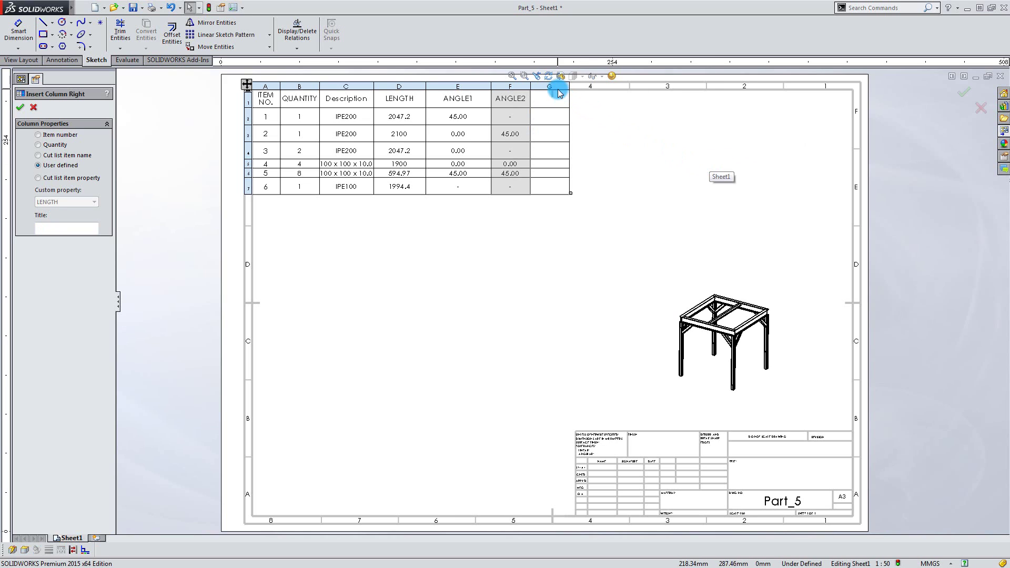
left_click(556, 86)
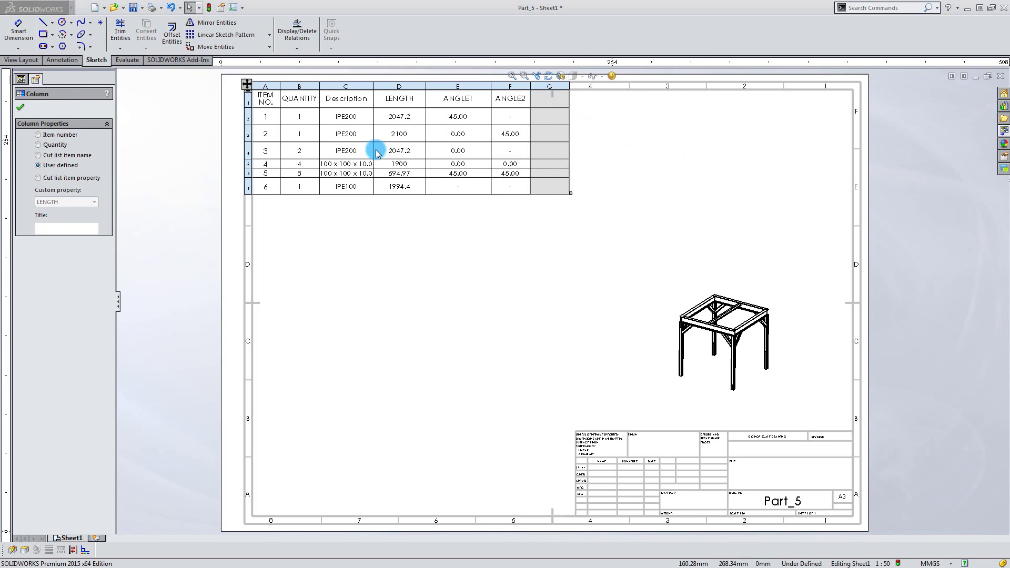
left_click(39, 179)
left_click(75, 203)
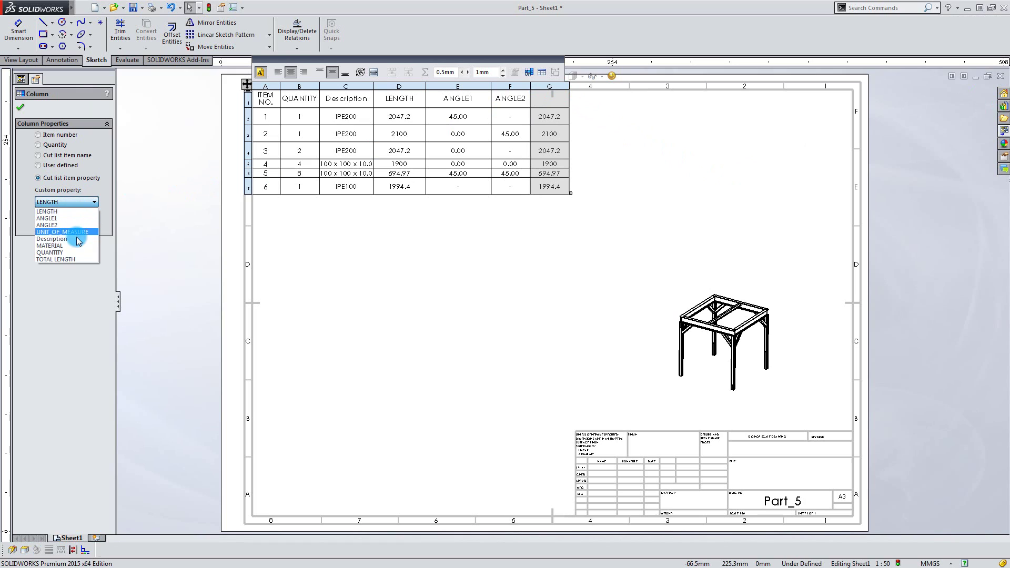
left_click(76, 246)
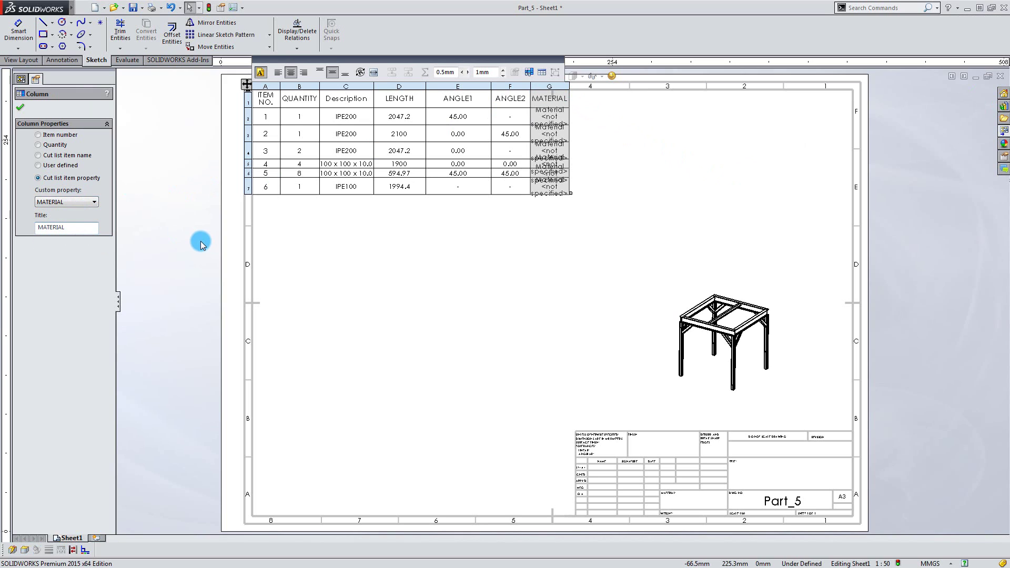
left_click(18, 110)
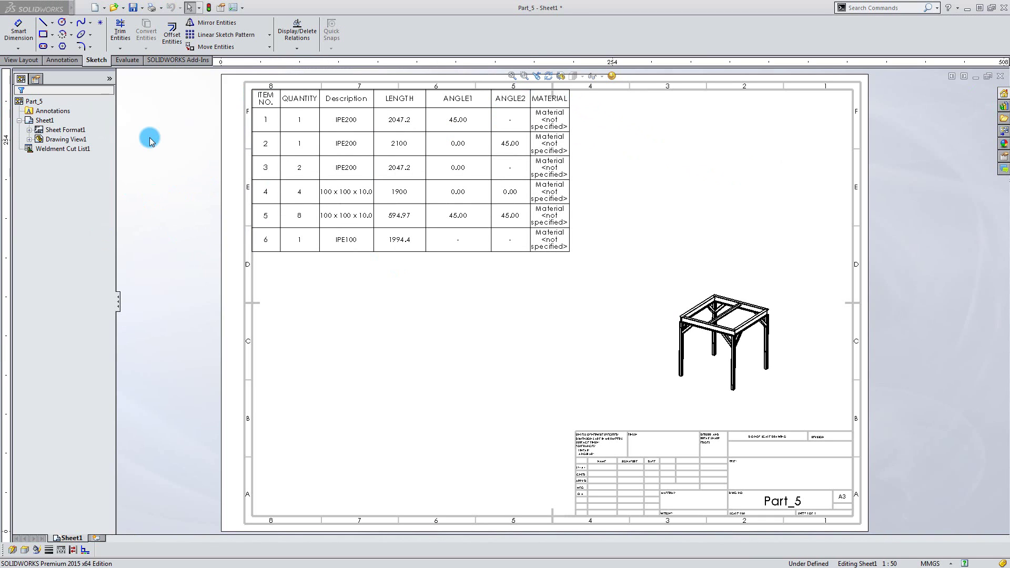
Step: Delete the MATERIAL column so the cut list ends with ANGLE2 again
right_click(562, 99)
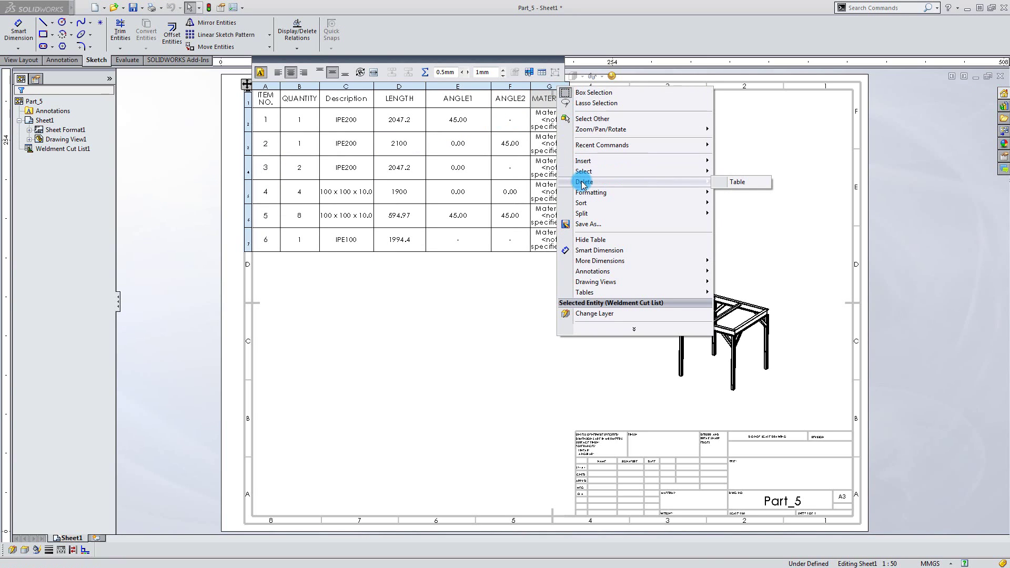
mouse_move(584, 181)
left_click(543, 88)
right_click(542, 88)
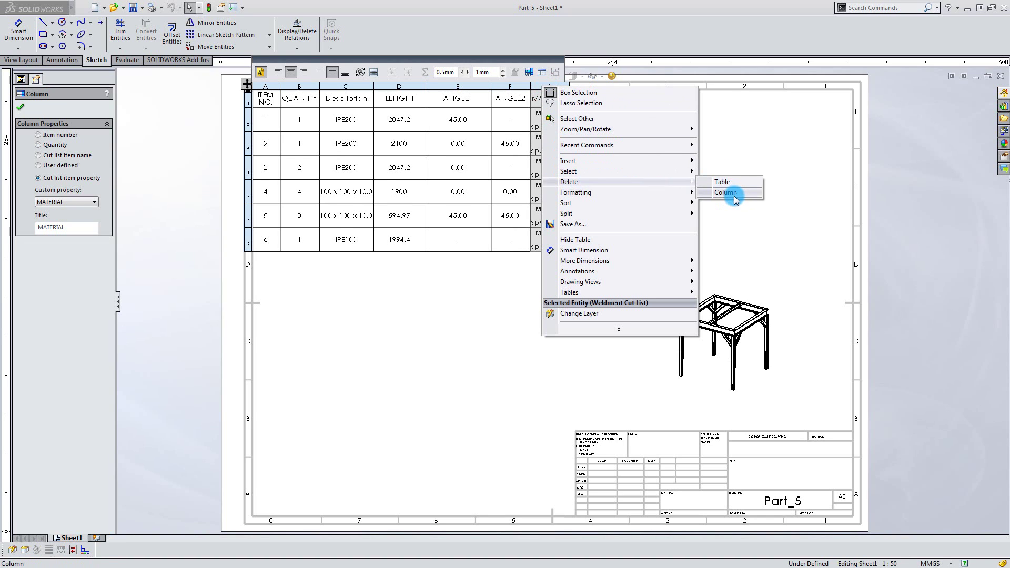
left_click(724, 192)
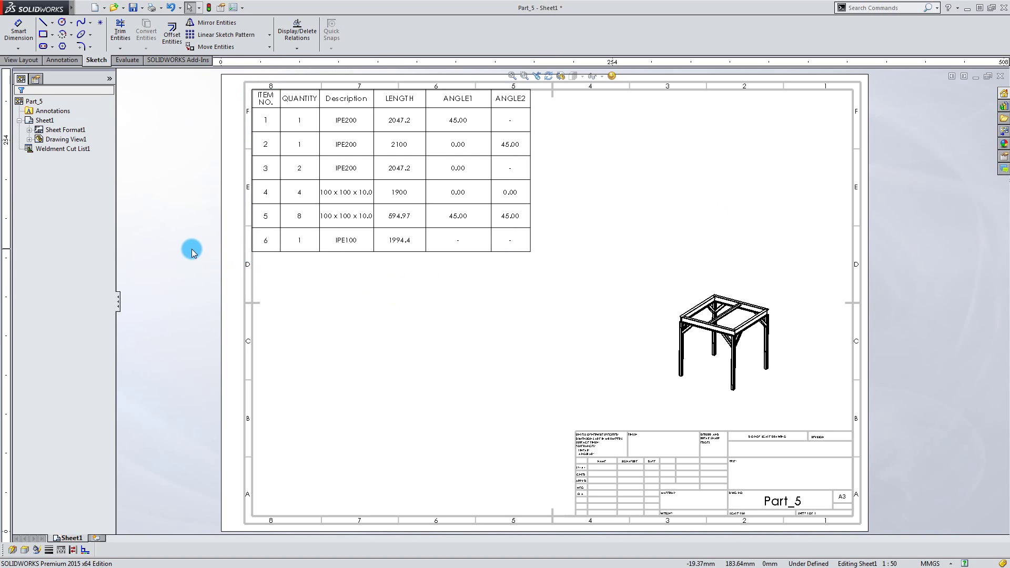
Step: Apply Auto Balloon to the isometric frame view to preview balloons 1 to 6
left_click(60, 61)
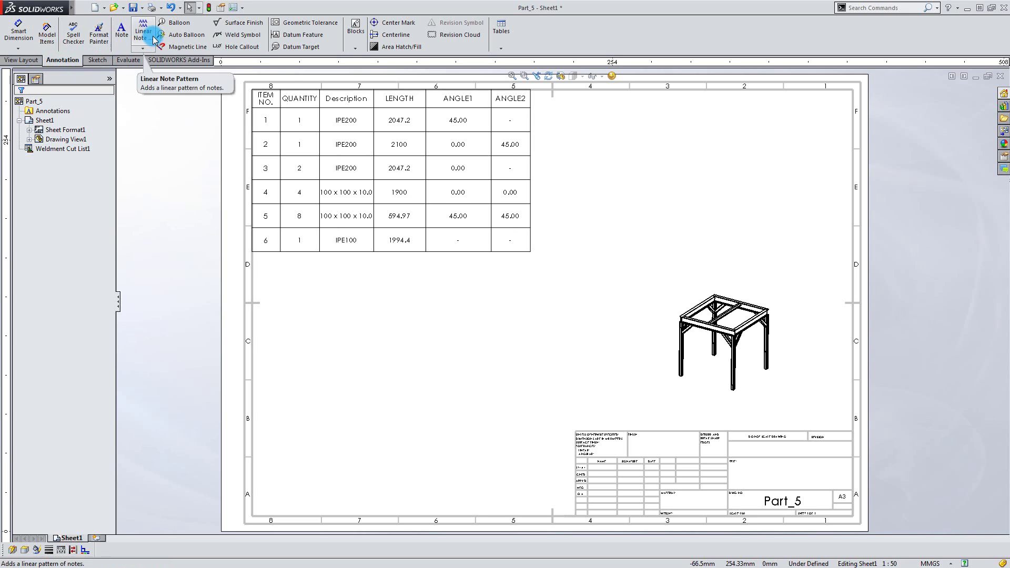
left_click(209, 37)
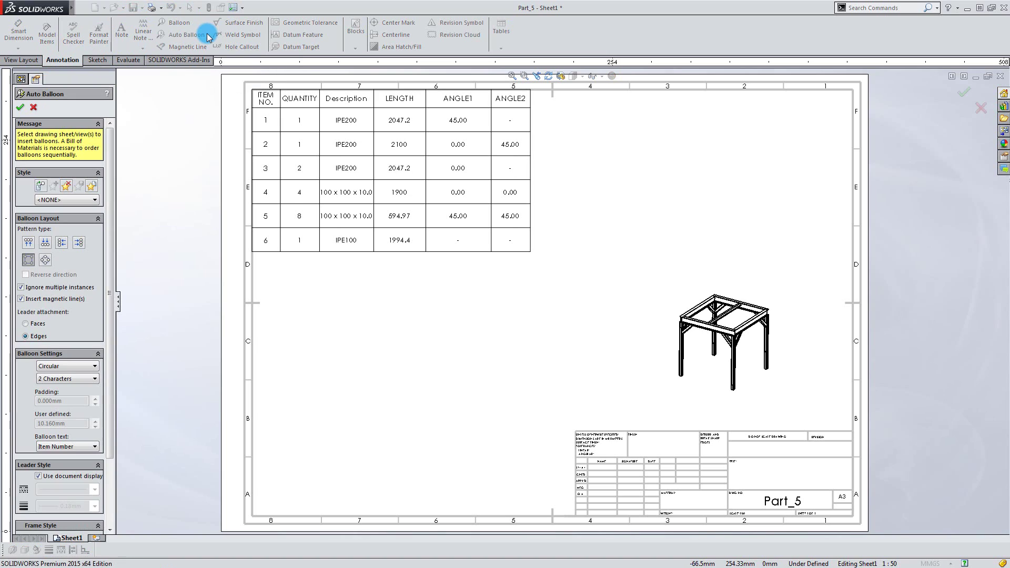
left_click(671, 331)
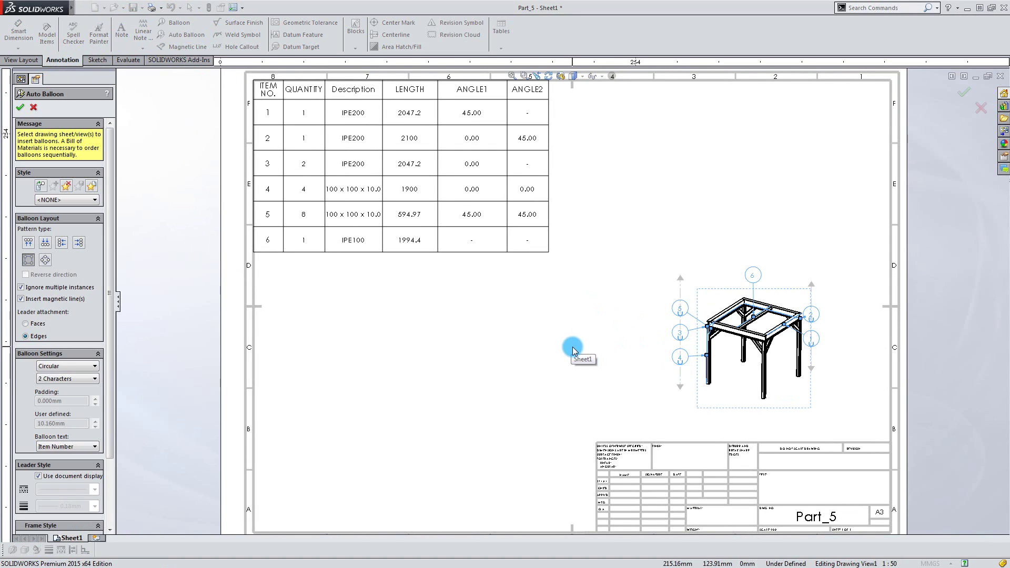
Step: Attach balloon leaders to faces, balloon every member instance, and accept the balloons
left_click(26, 325)
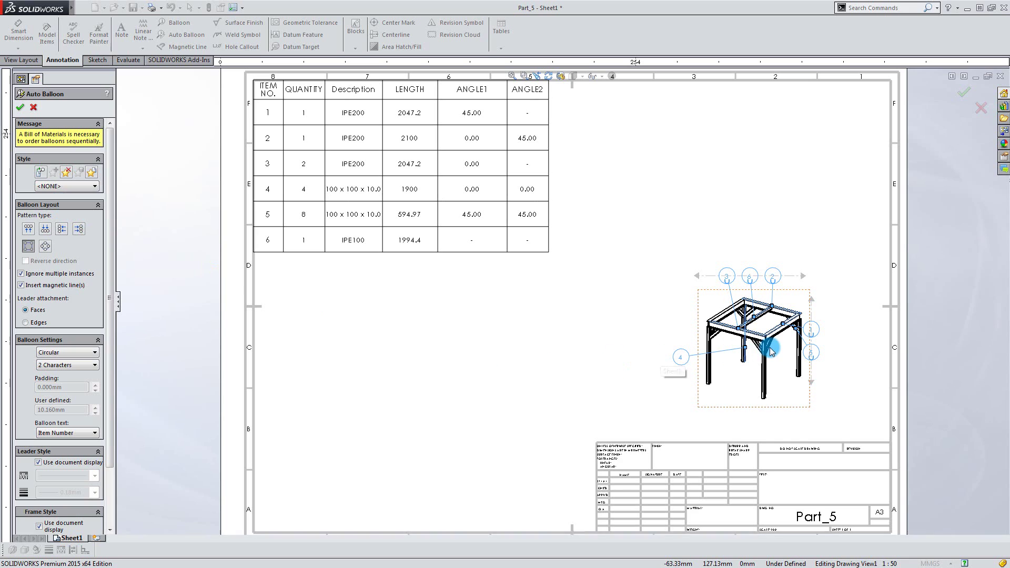
scroll(772, 347, "down", 1)
scroll(772, 347, "down", 1)
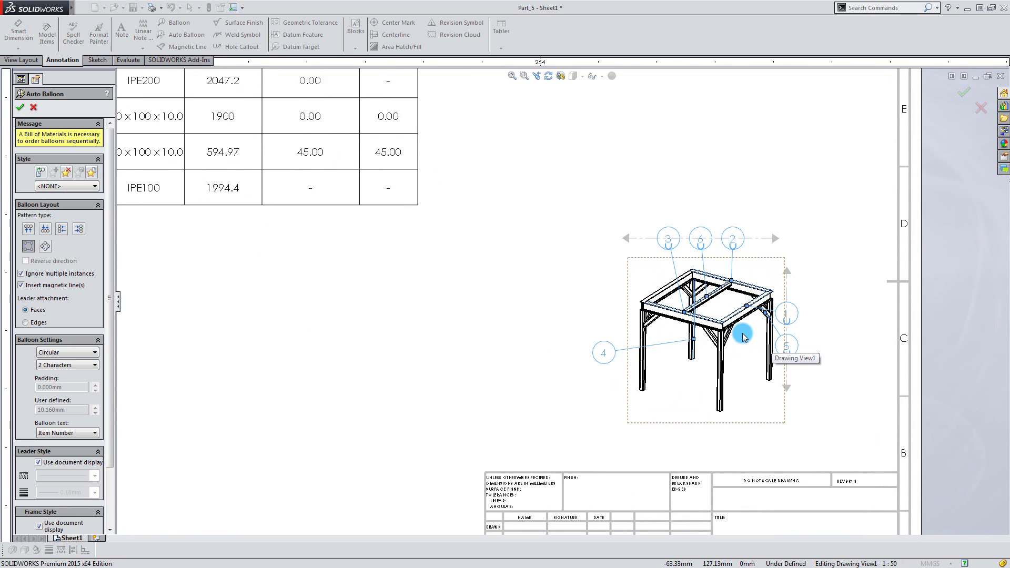
scroll(741, 339, "down", 1)
scroll(707, 335, "down", 1)
scroll(602, 348, "down", 1)
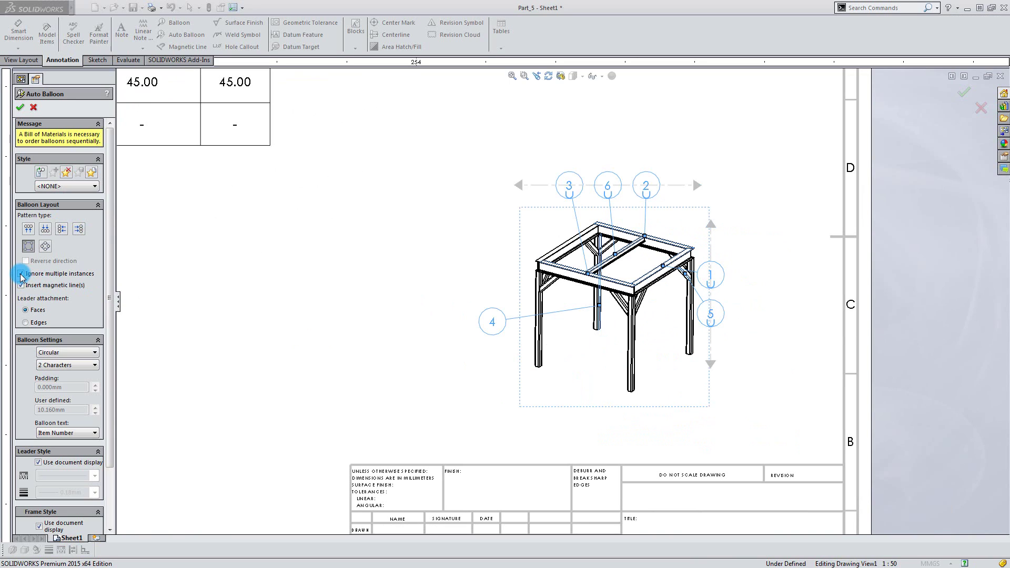
left_click(23, 274)
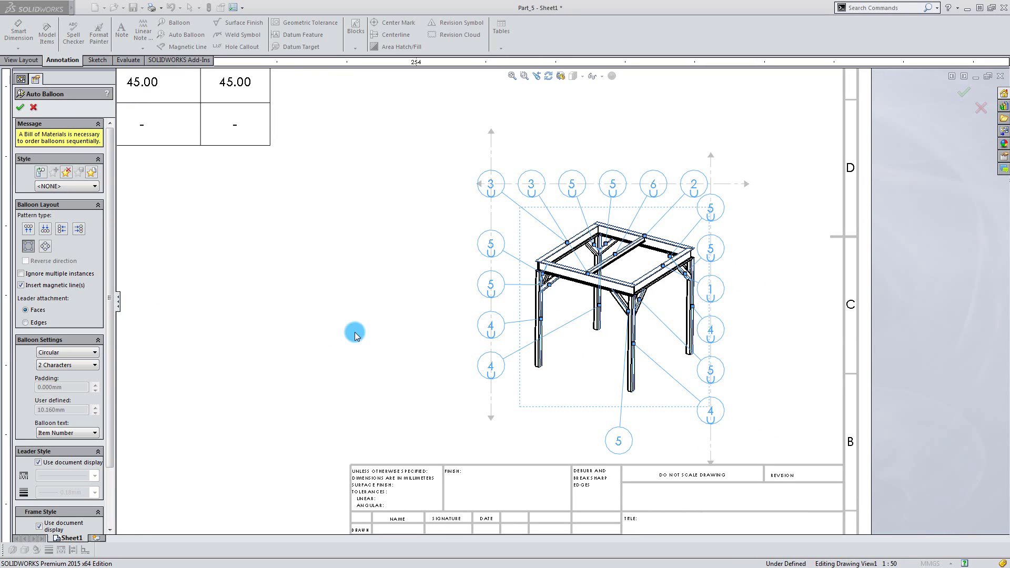
left_click(22, 111)
key("f")
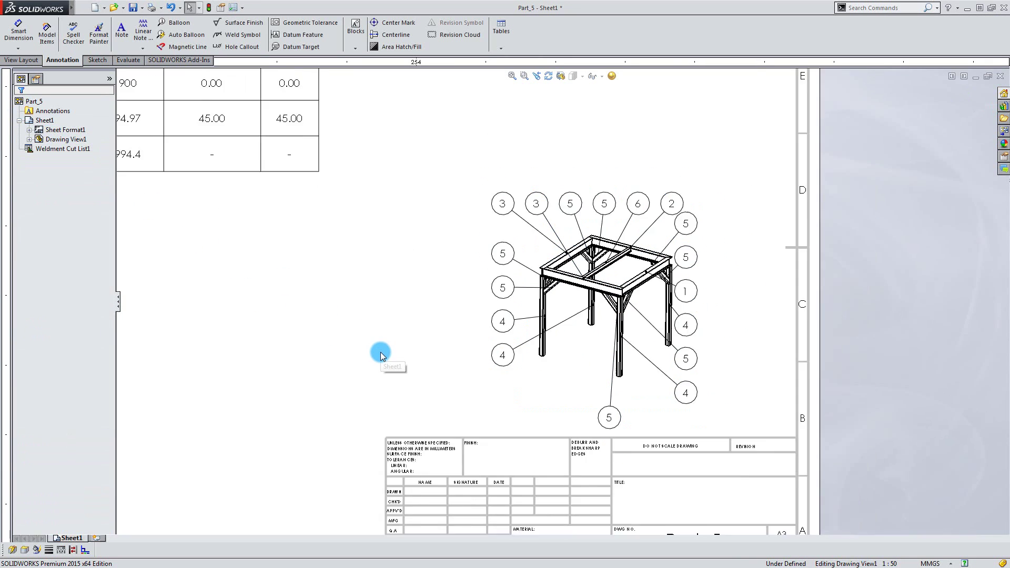
middle_click_drag(357, 328, 455, 361)
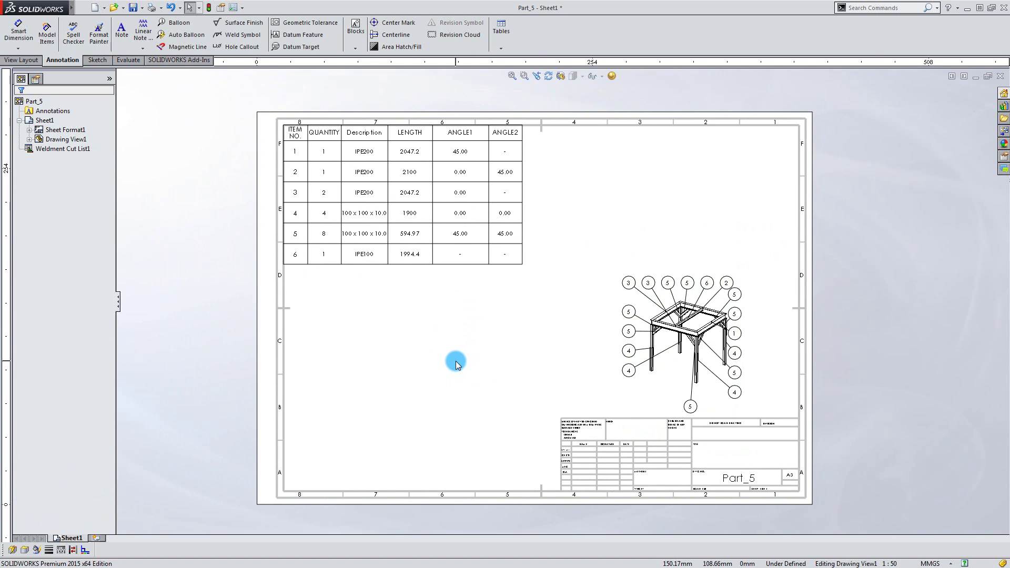